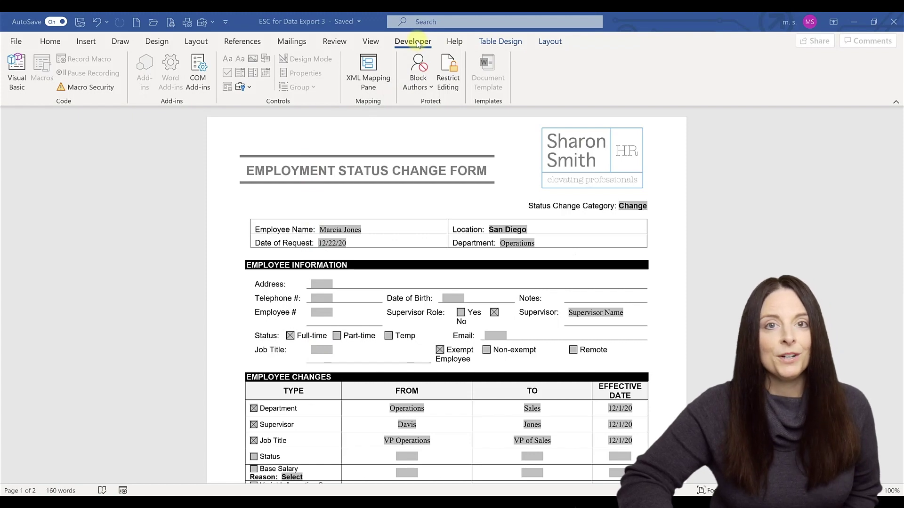
- Stop the form's editing protection and select the Telephone # form field
click(450, 85)
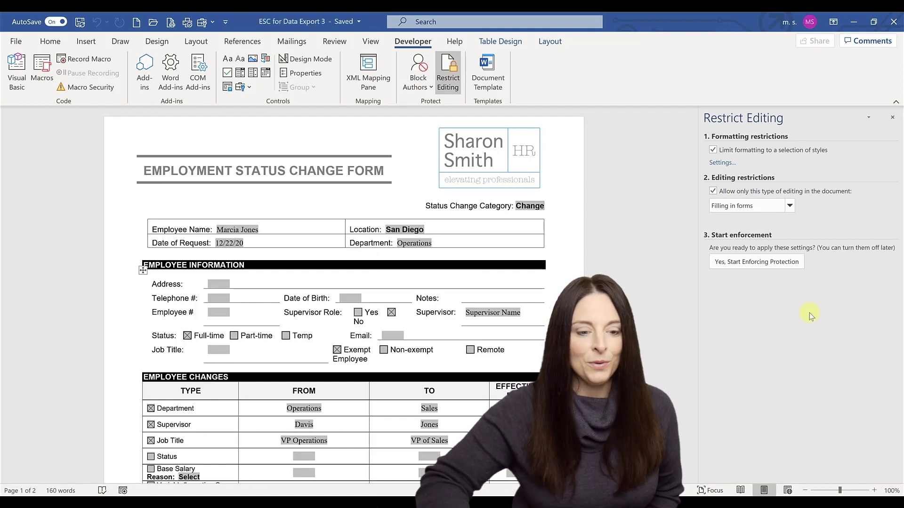
click(891, 117)
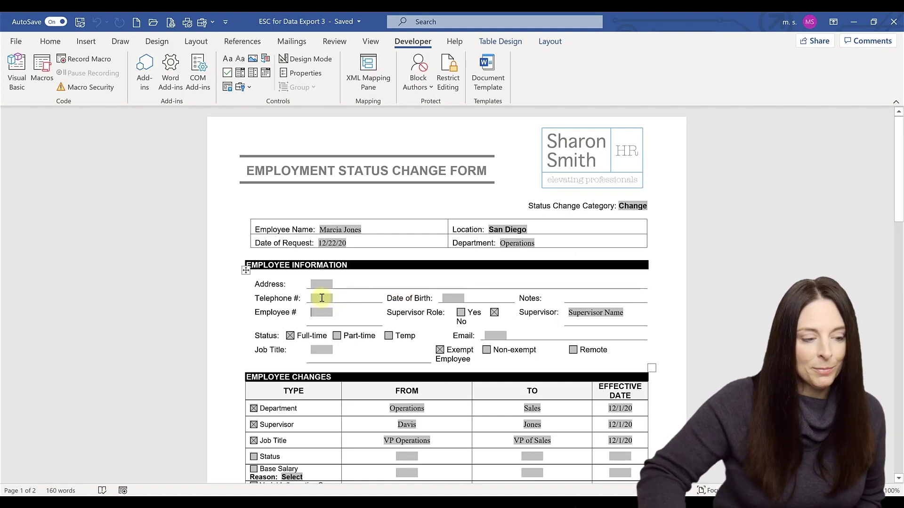
click(334, 309)
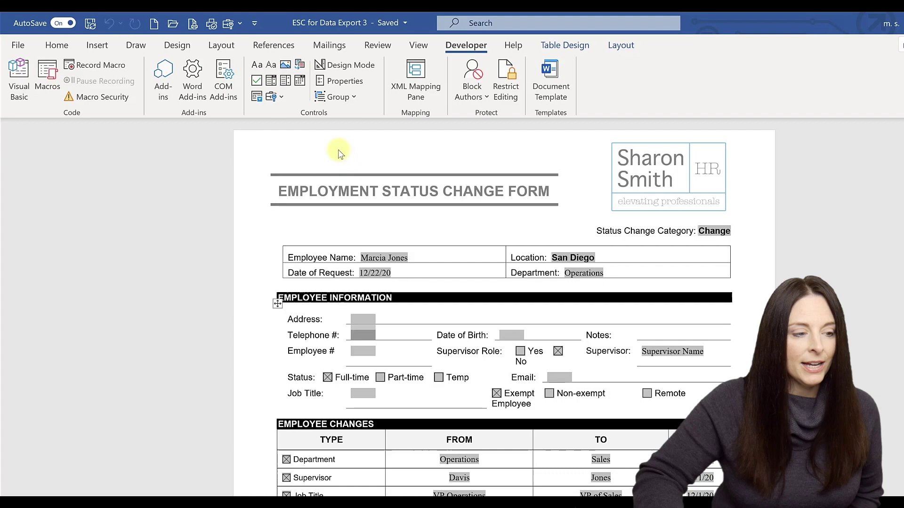
- Set the Telephone field to type Number with number format (###) ###-####
click(345, 81)
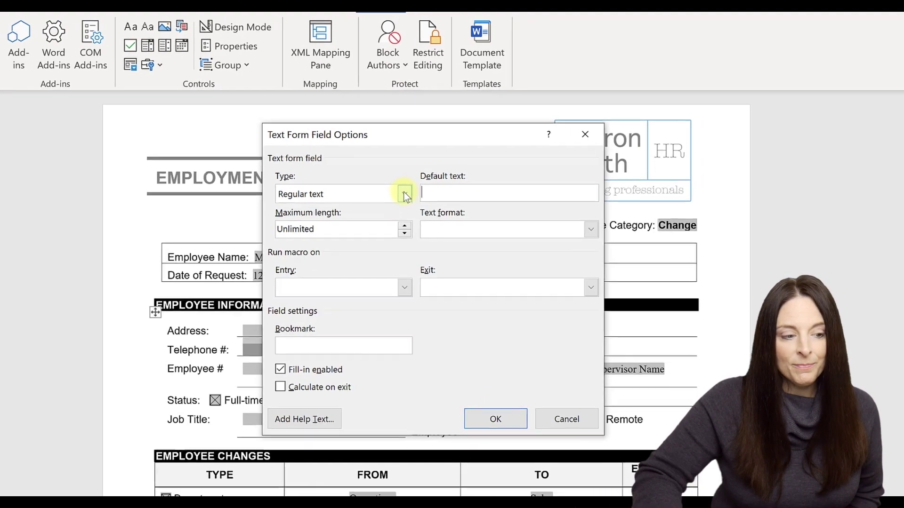
click(403, 194)
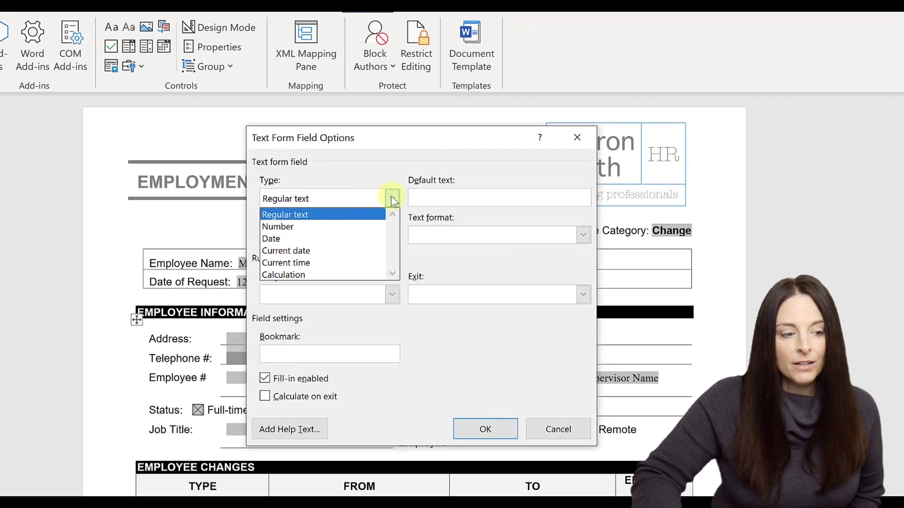
click(320, 228)
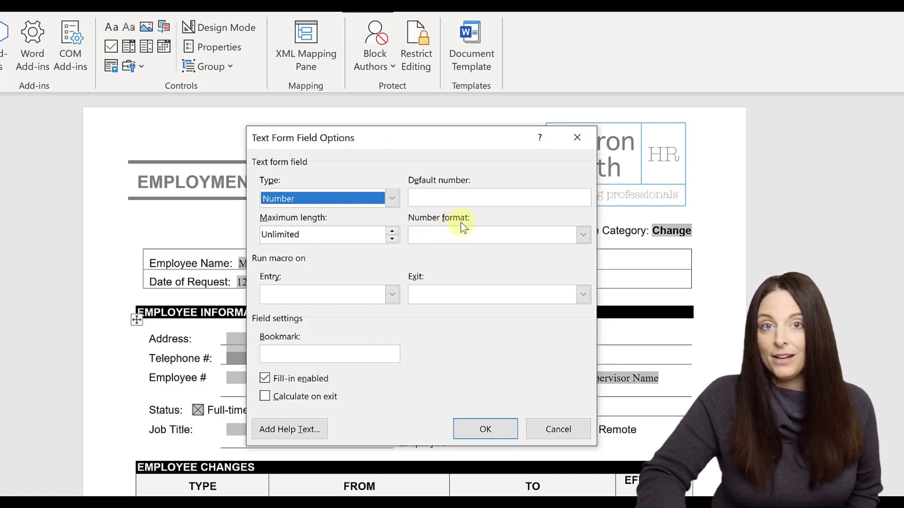
click(587, 237)
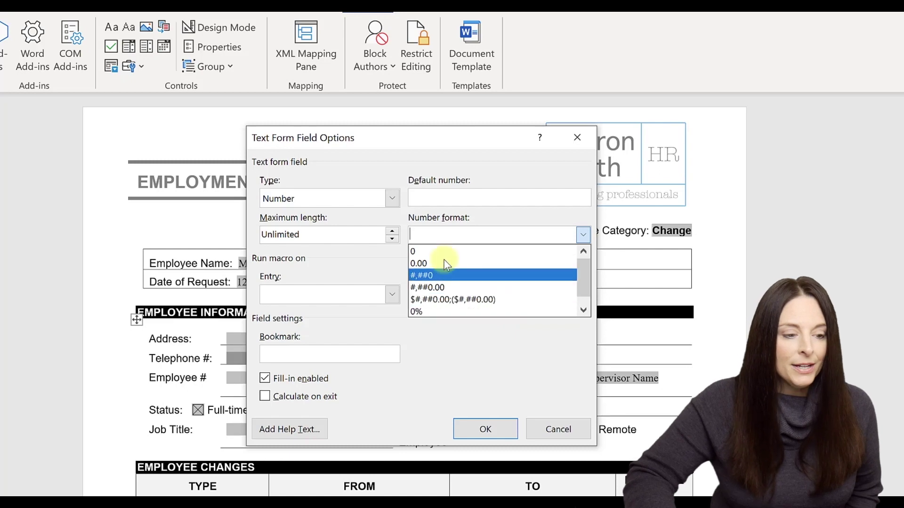
click(432, 235)
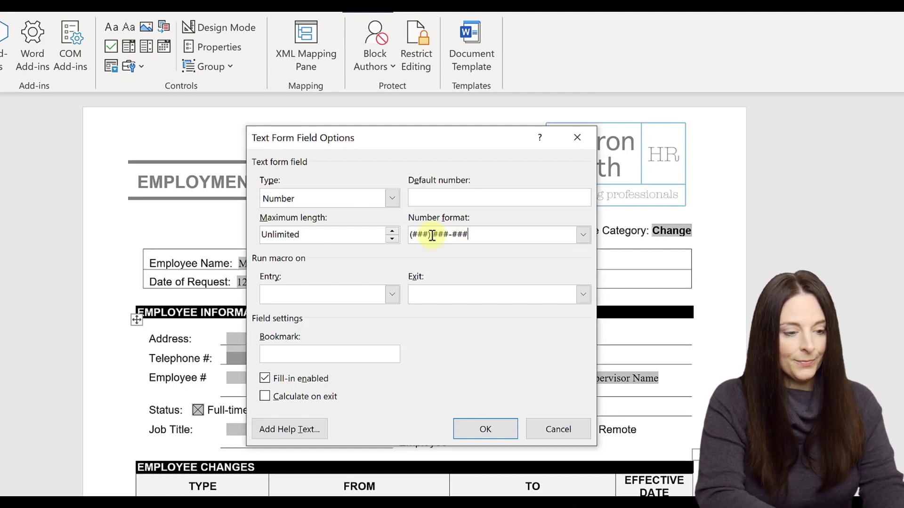
text(#)
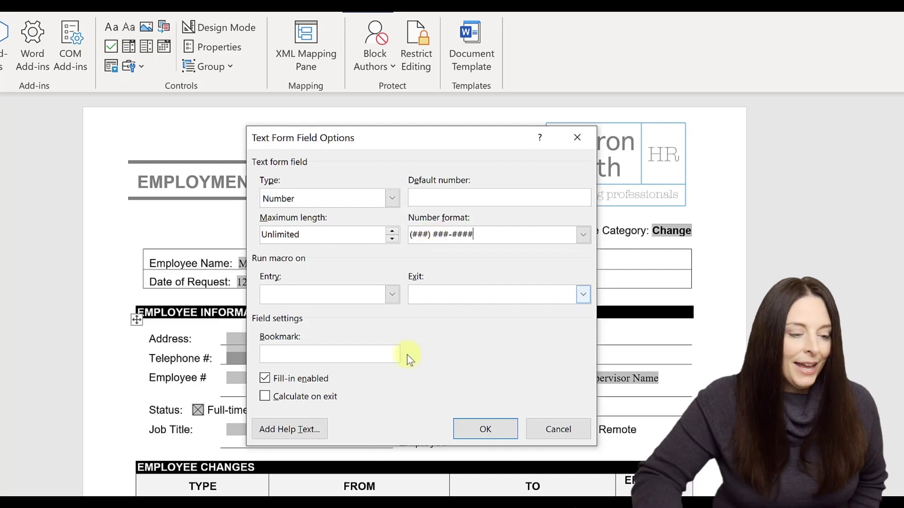
click(485, 429)
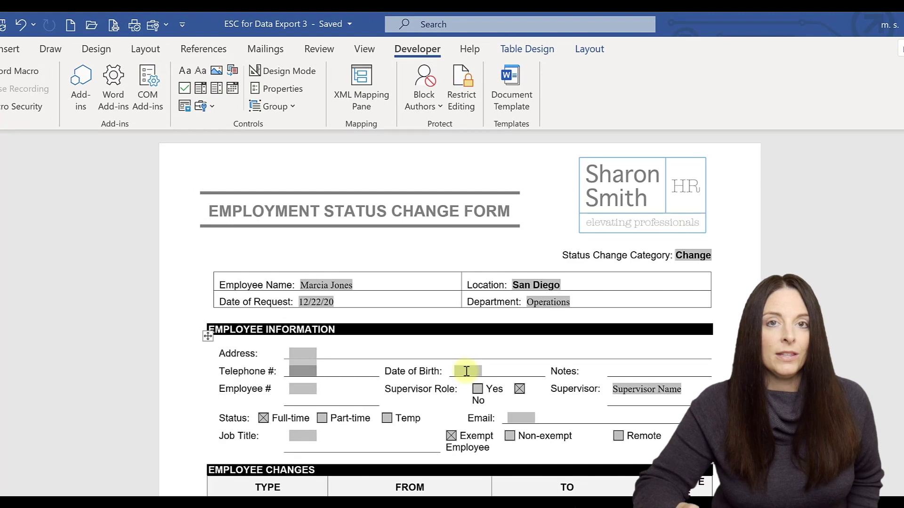
- Set the Date of Birth field to type Date with the M/d/yyyy date format
click(465, 371)
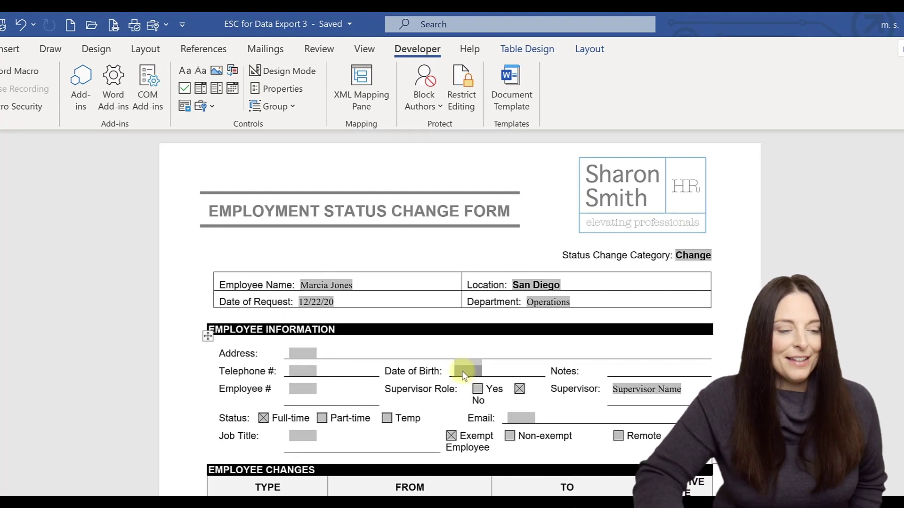
double_click(459, 372)
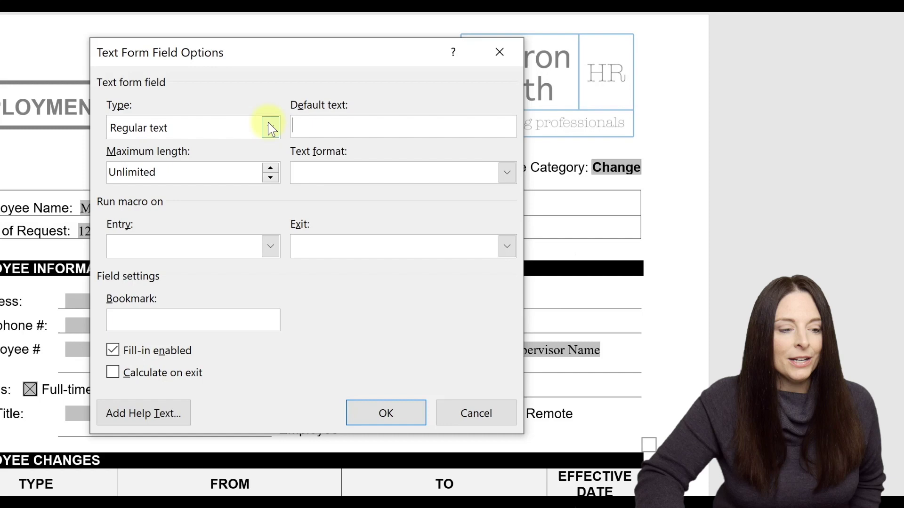
click(271, 127)
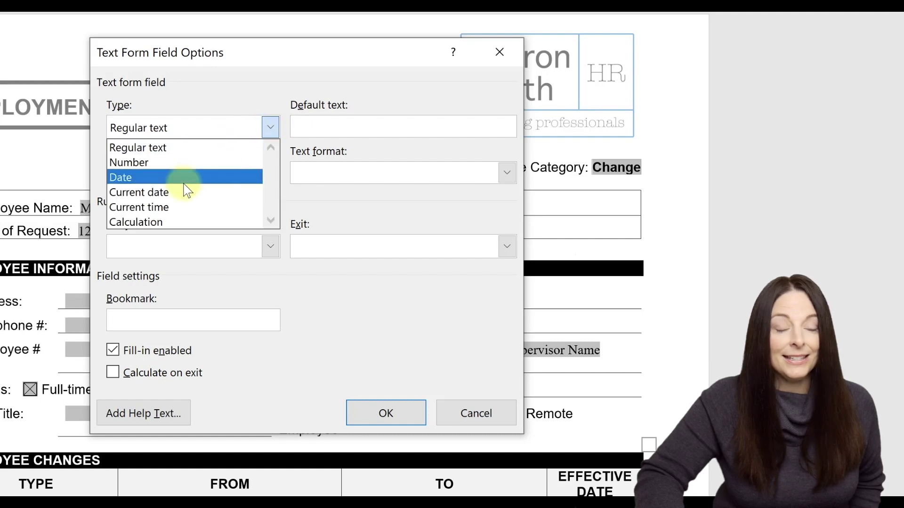
click(184, 182)
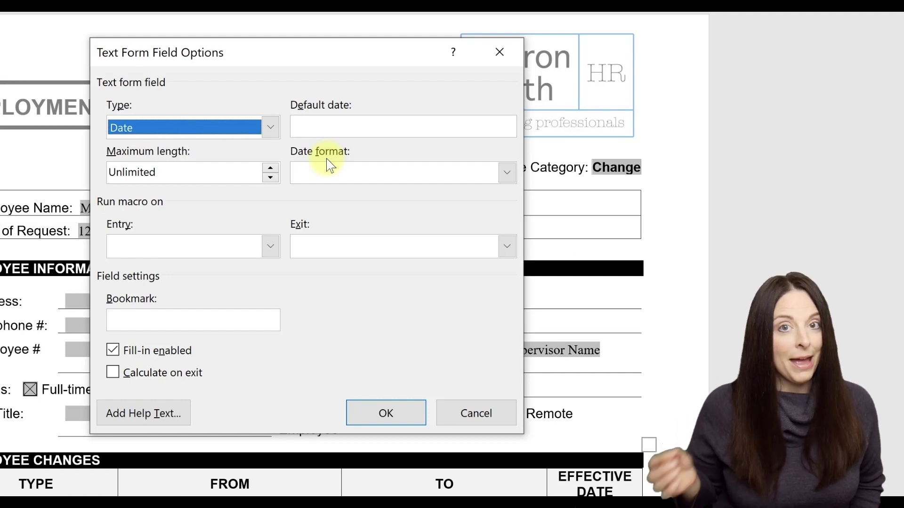
click(507, 173)
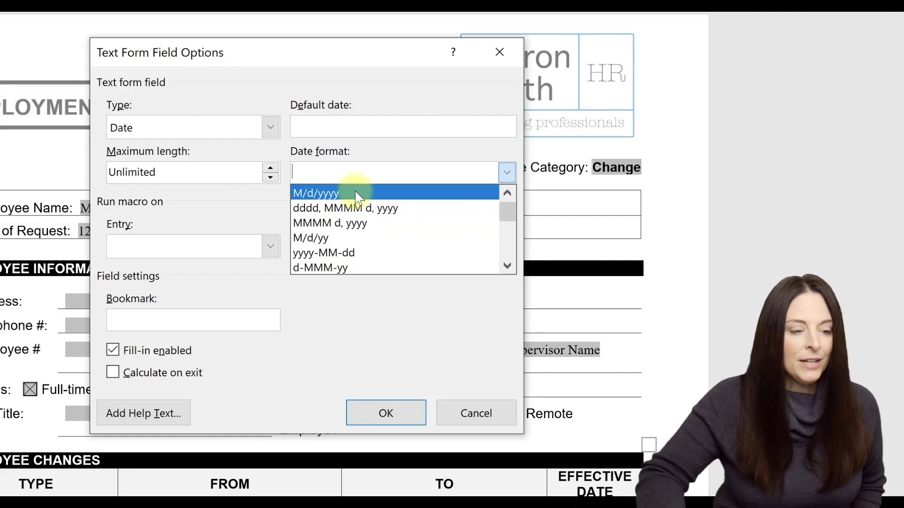
click(332, 194)
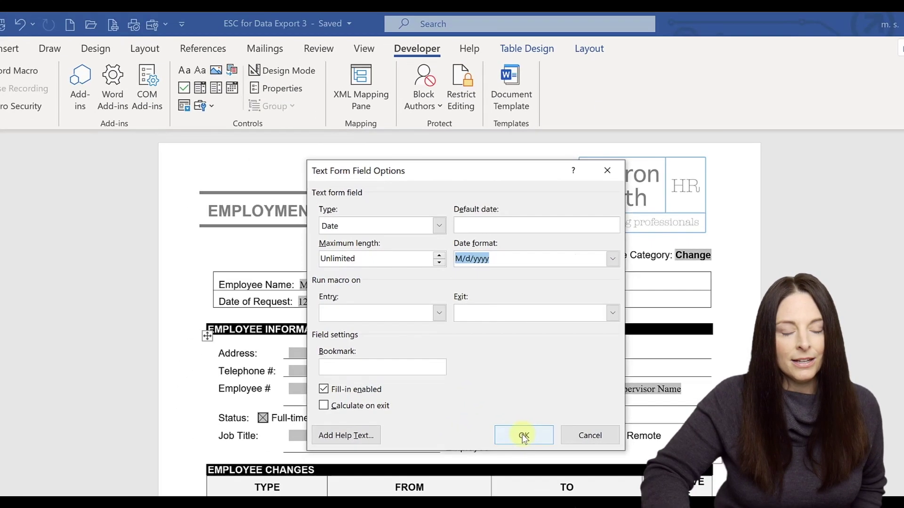
click(385, 413)
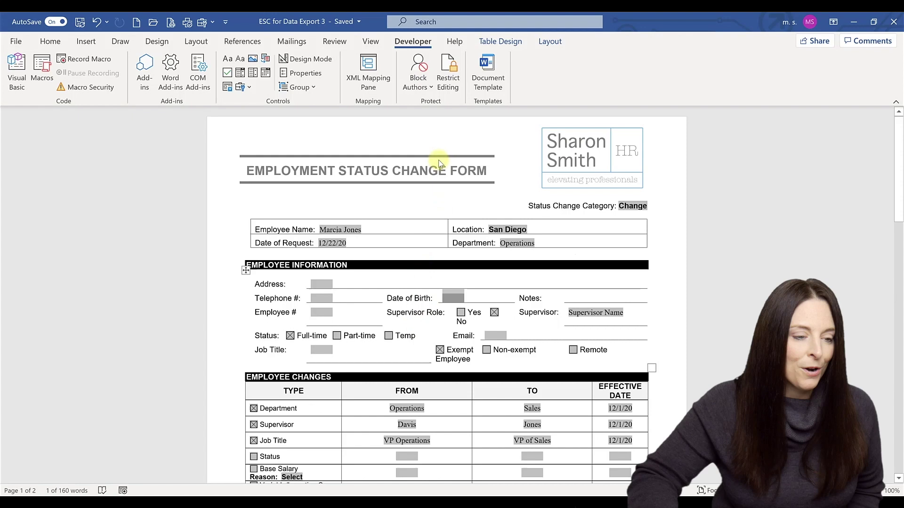
- Enforce form-filling protection without a password and close the Restrict Editing pane
click(448, 80)
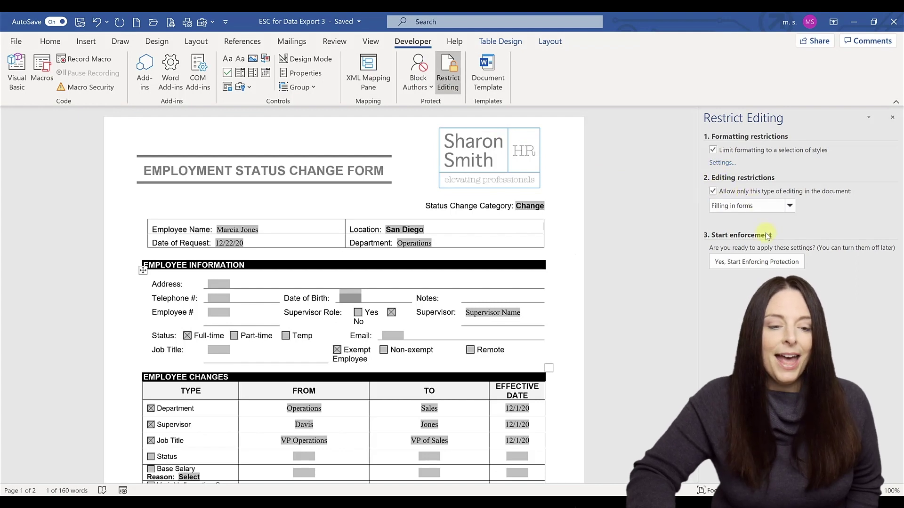
click(750, 263)
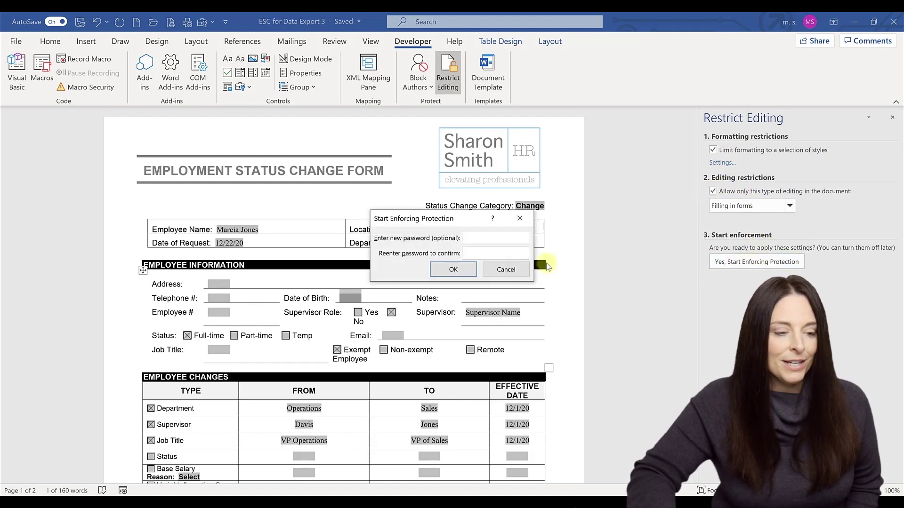
click(453, 269)
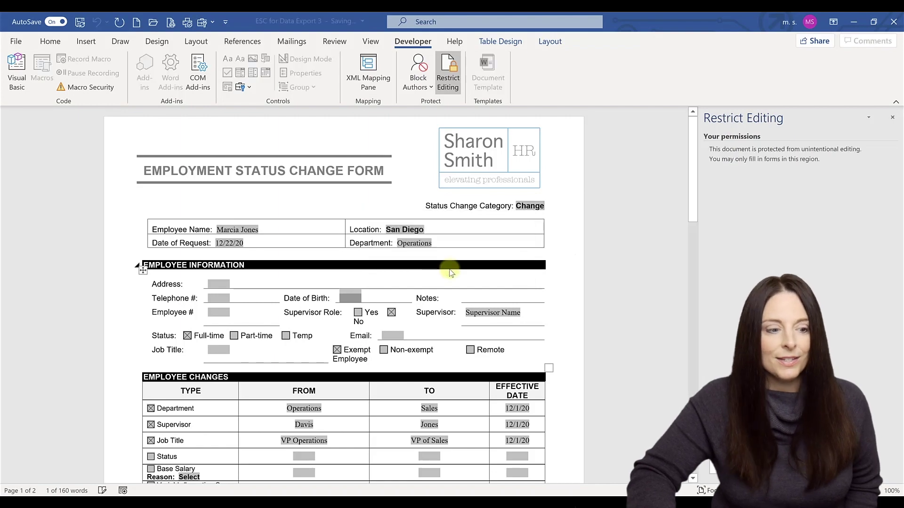
click(891, 118)
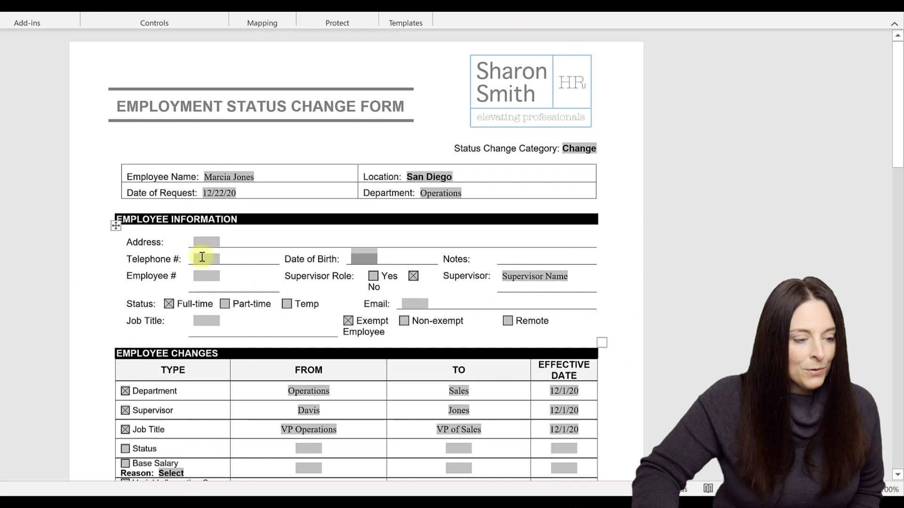
- Fill in a 10-digit test phone number and the birth date 11/30/1980
click(202, 256)
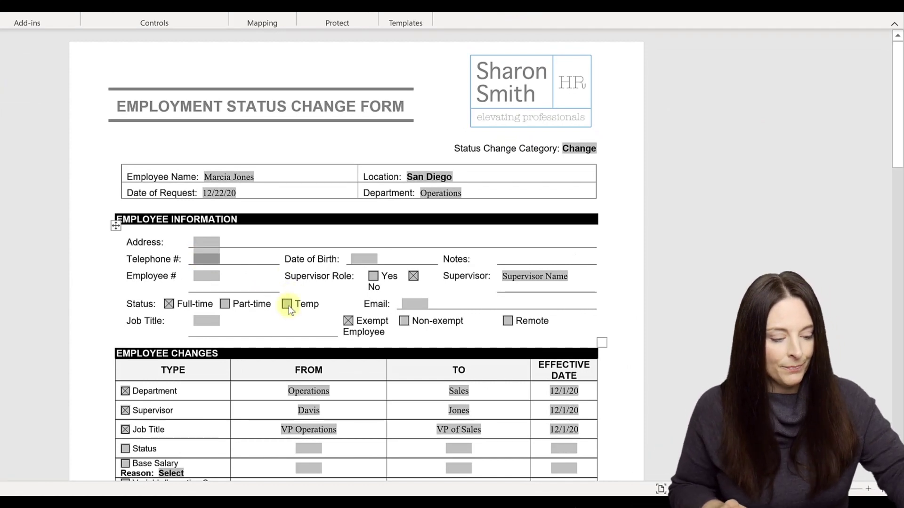
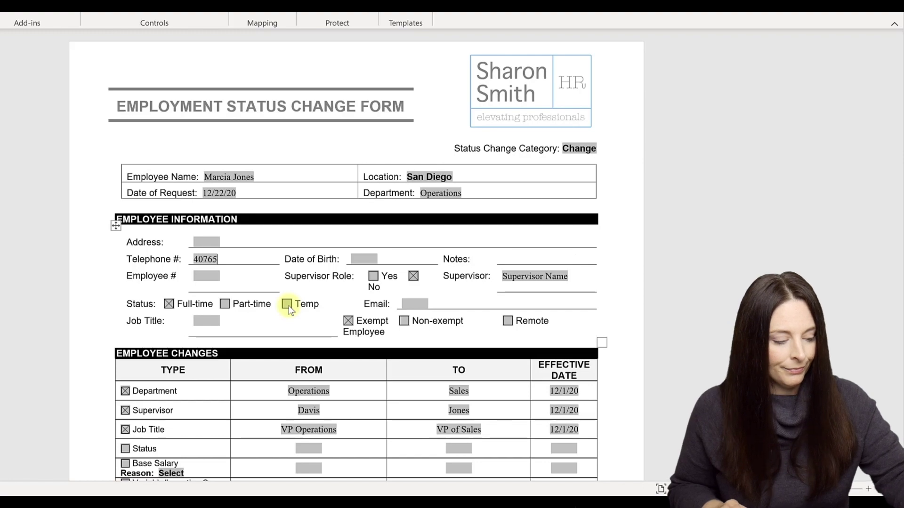
key(Tab)
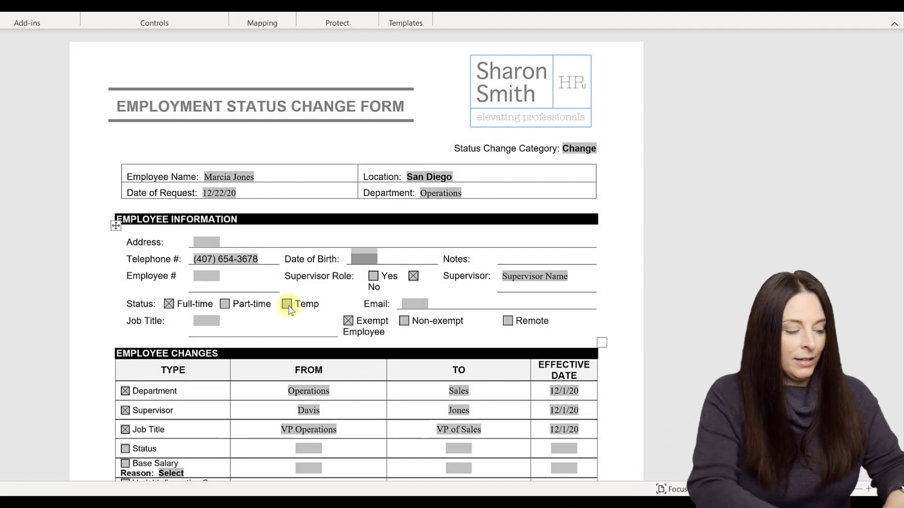
text(11/)
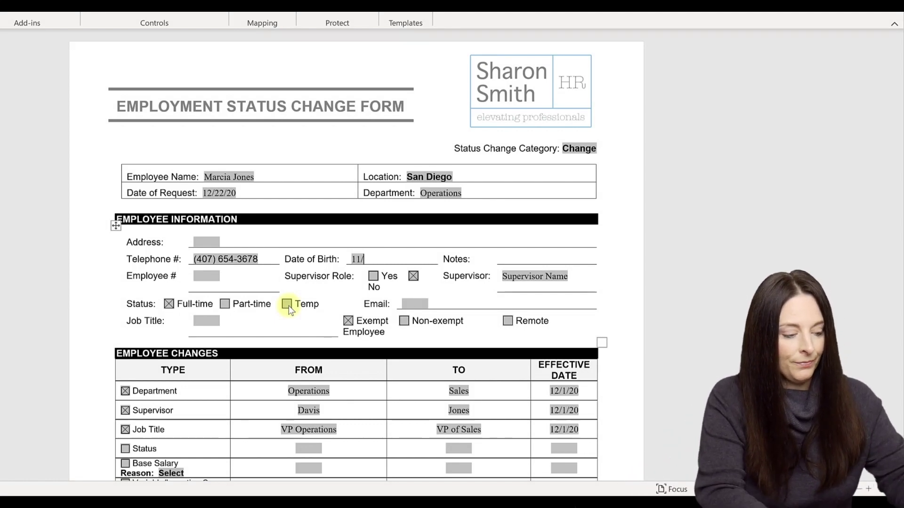
text(30/1980)
key(Tab)
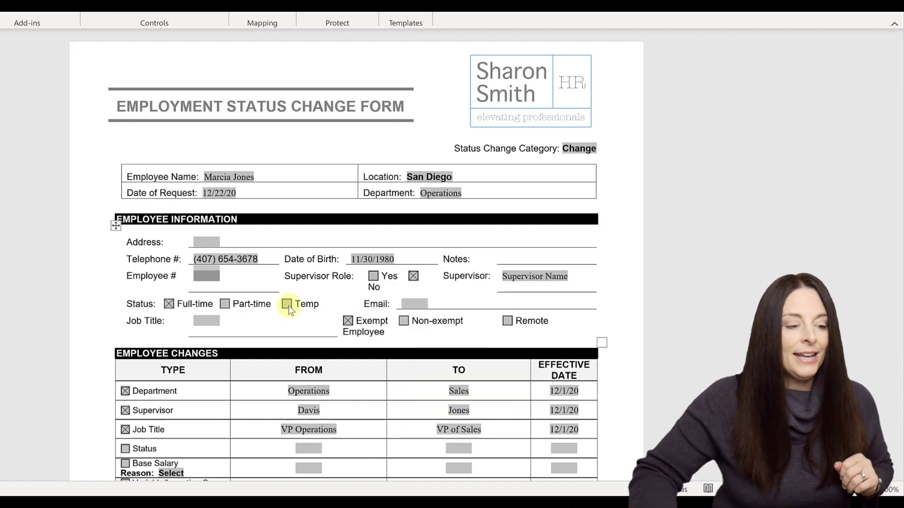
- Enter a non-numeric Telephone value and dismiss the 'Please enter a number' warning
click(195, 260)
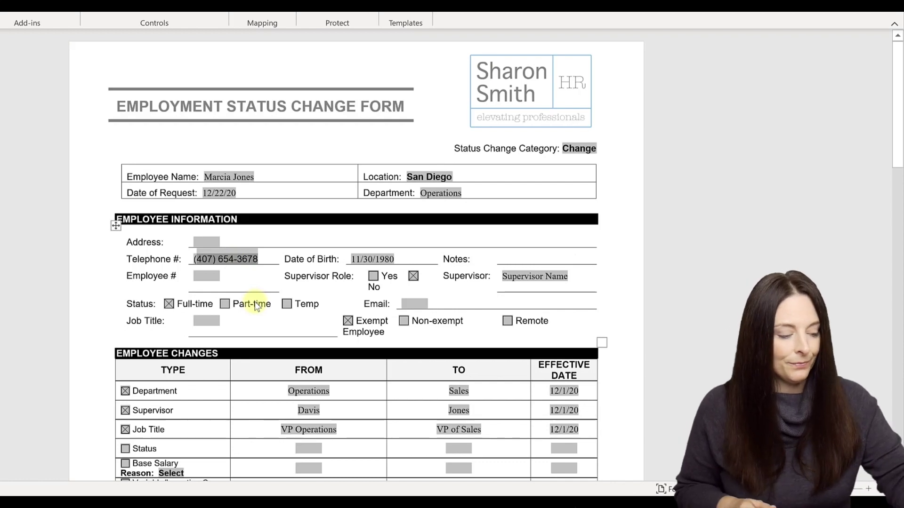
text((234567894)
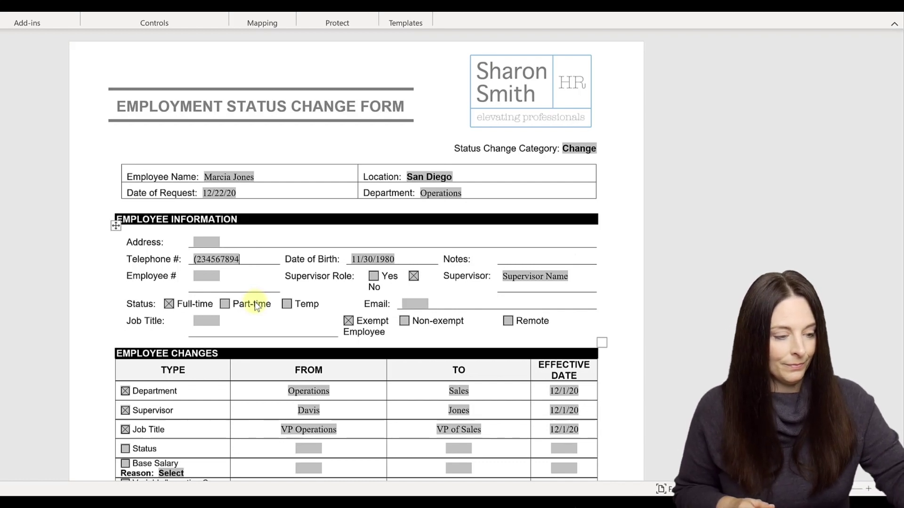
text(32)
key(Tab)
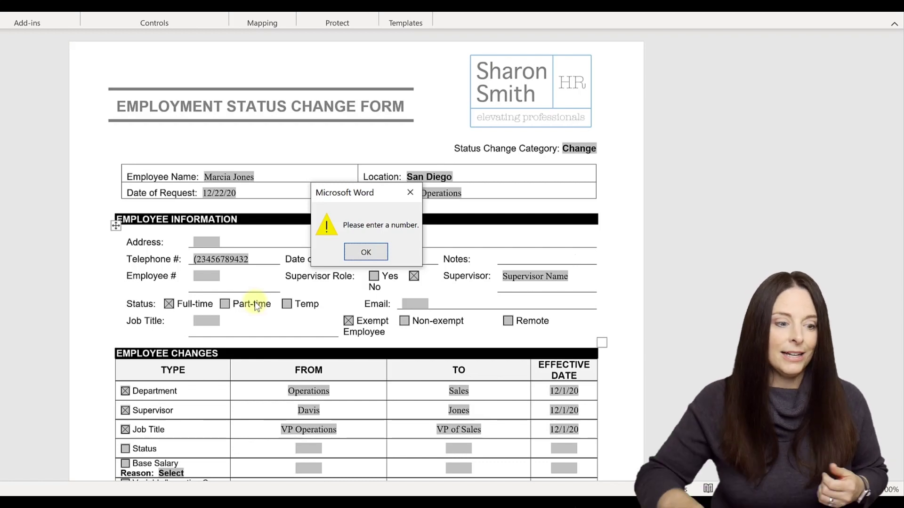
click(367, 251)
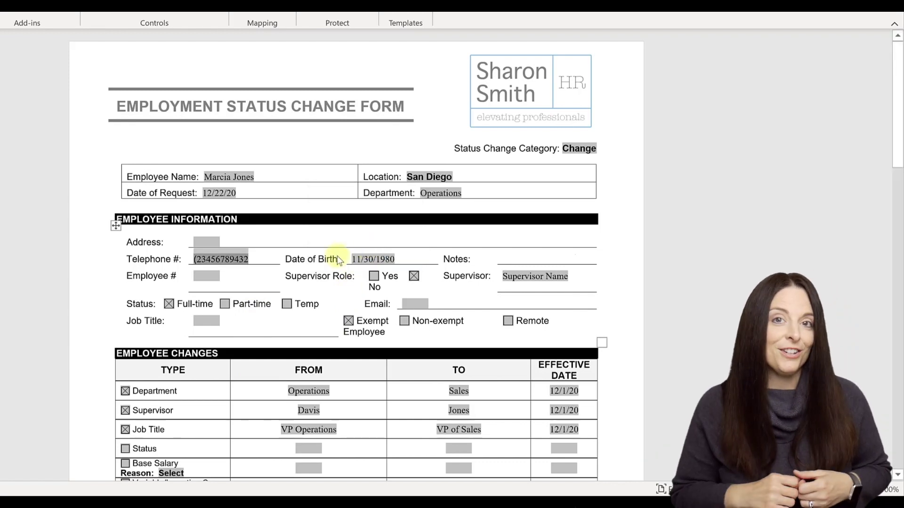
click(339, 260)
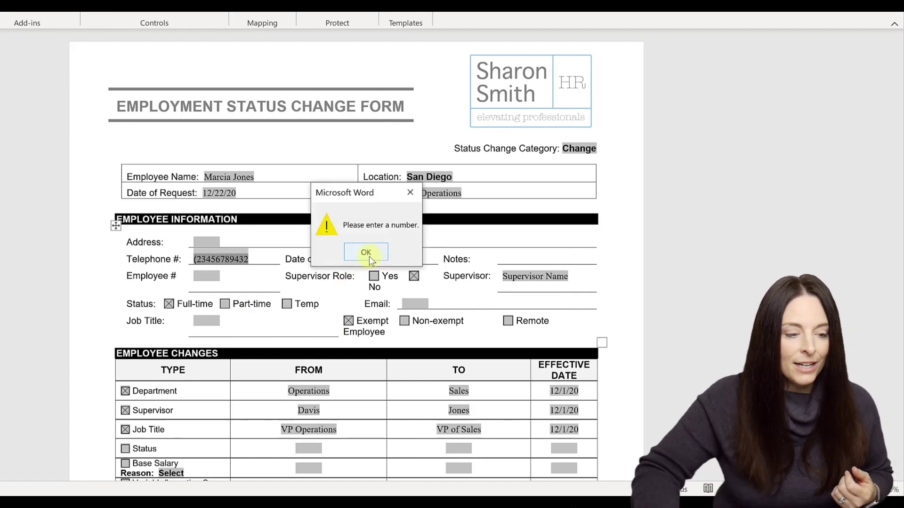
click(367, 254)
click(364, 251)
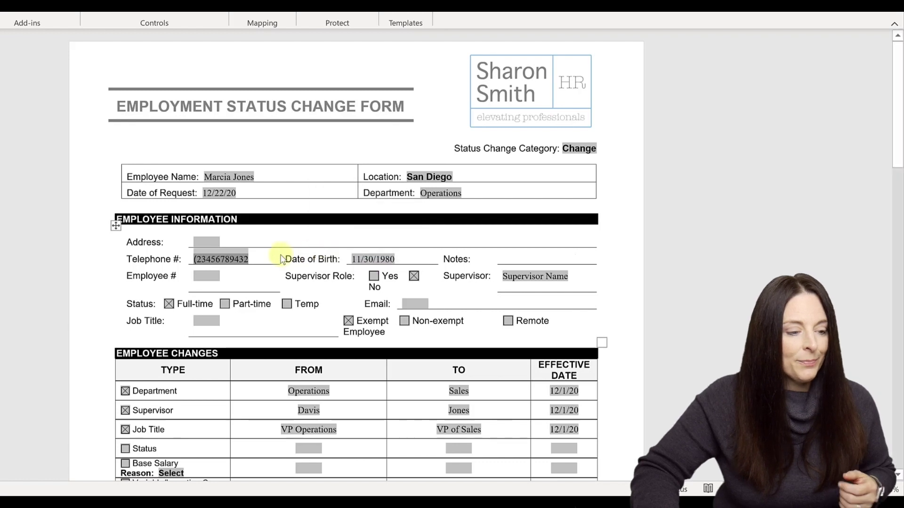
- Clear Telephone, enter birth date 11301980, dismiss the invalid-date warning, then delete it
key(BackSpace)
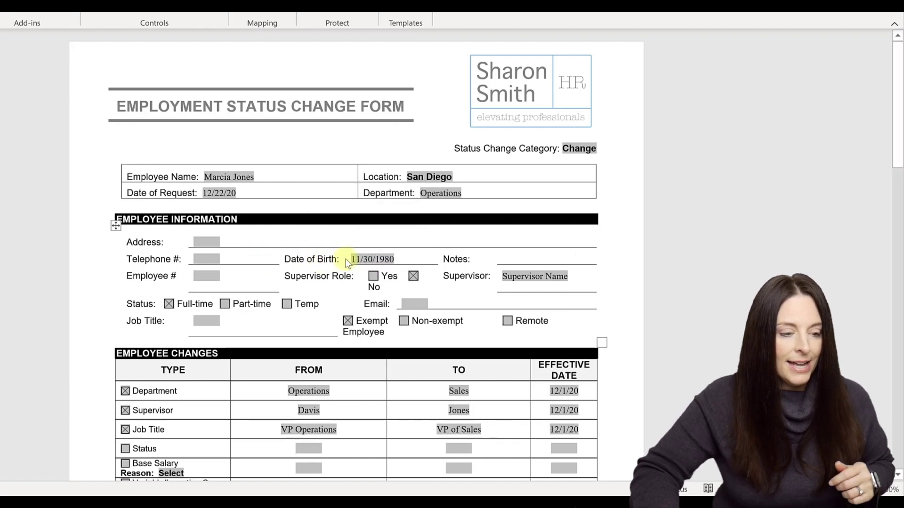
drag(353, 259, 388, 259)
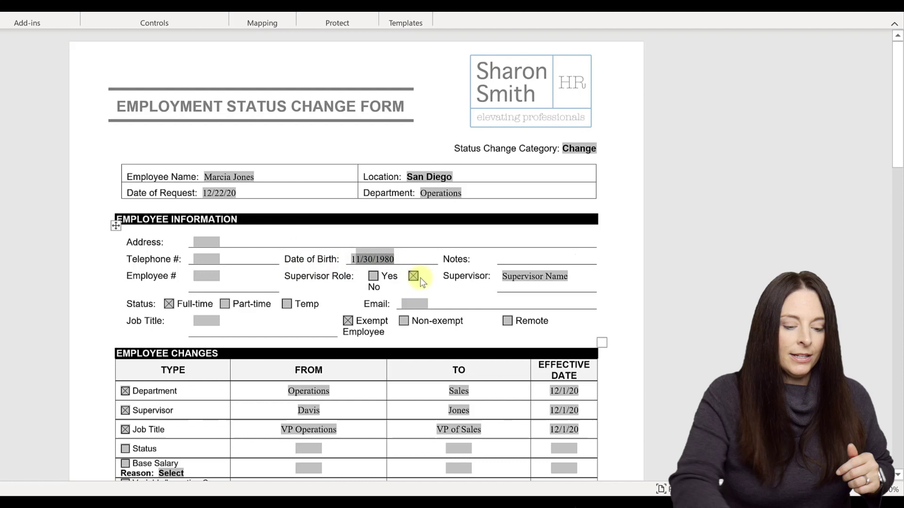
key(BackSpace)
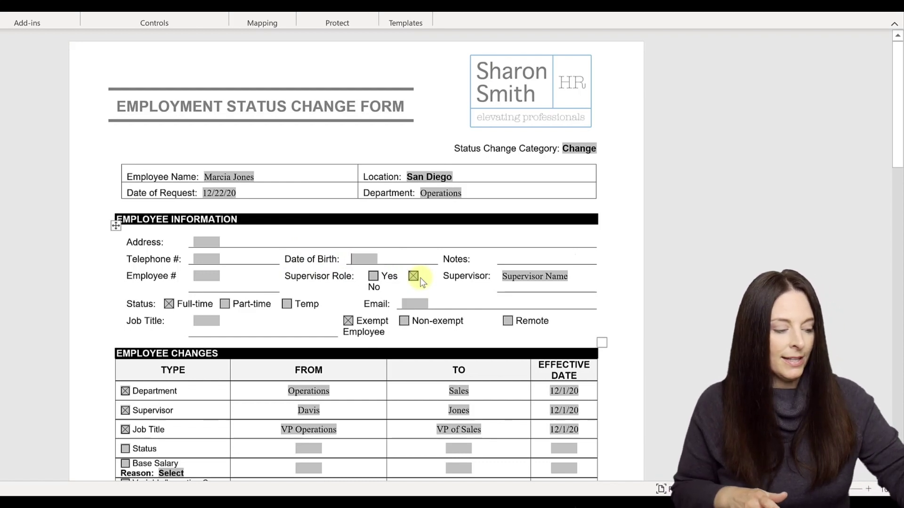
text(113)
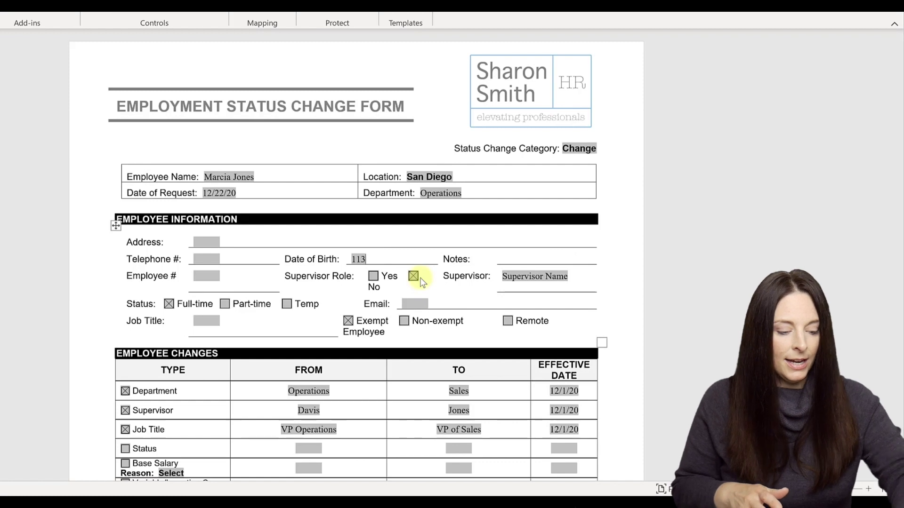
text(019)
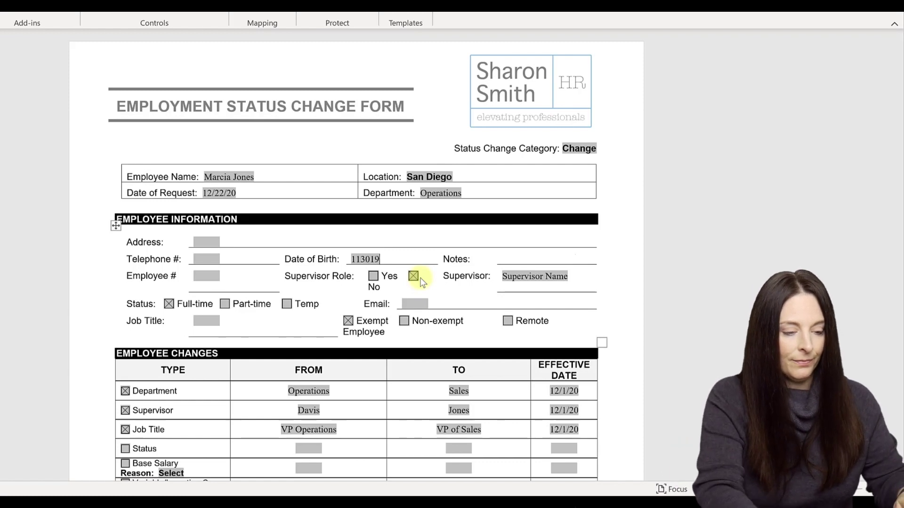
text(80)
key(Tab)
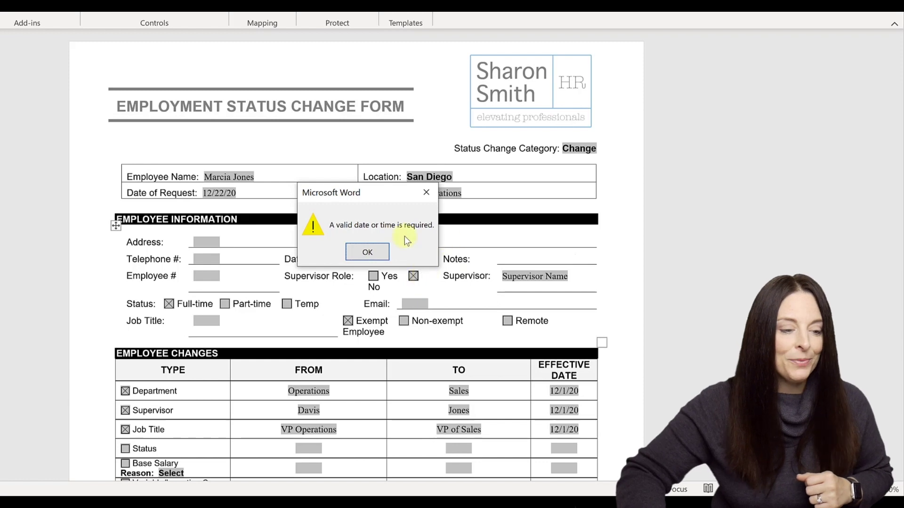
click(377, 252)
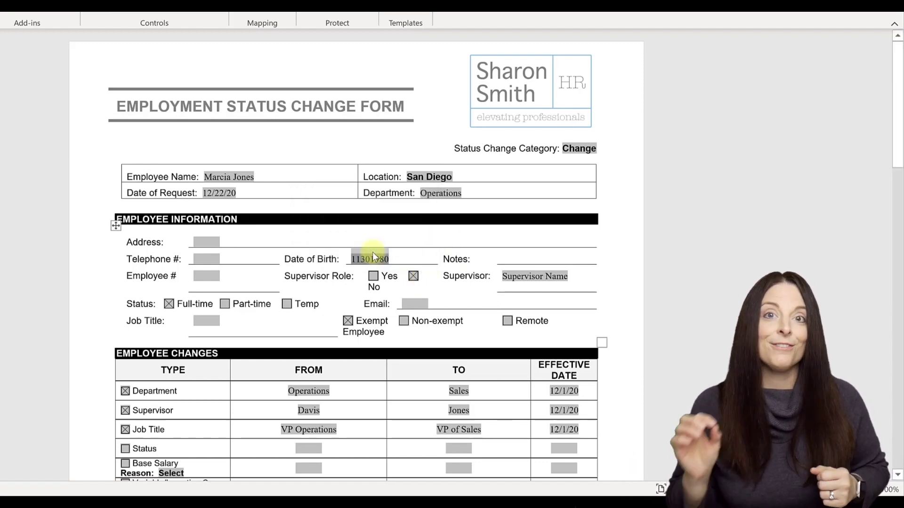
click(372, 252)
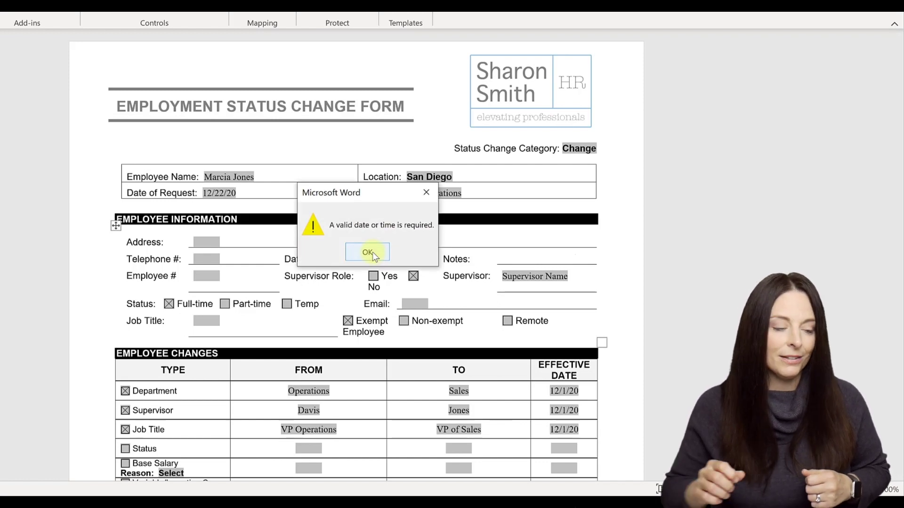
click(372, 252)
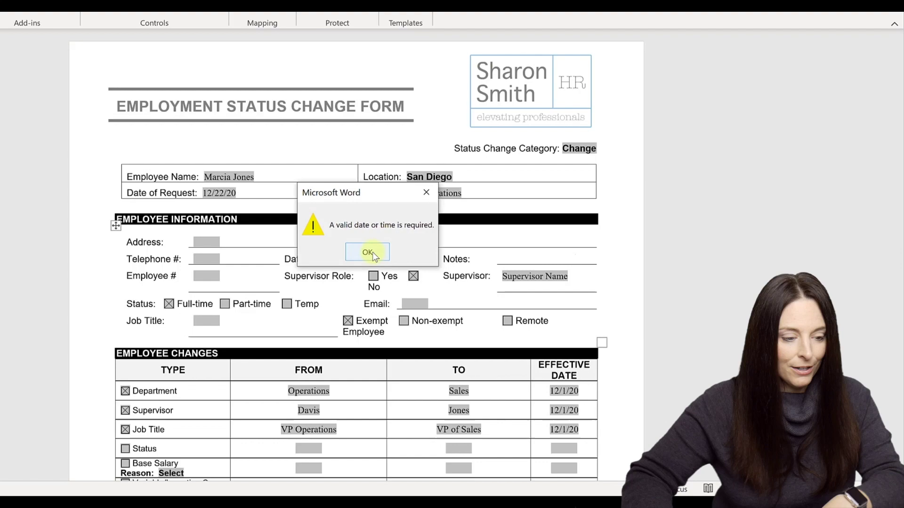
click(372, 252)
key(BackSpace)
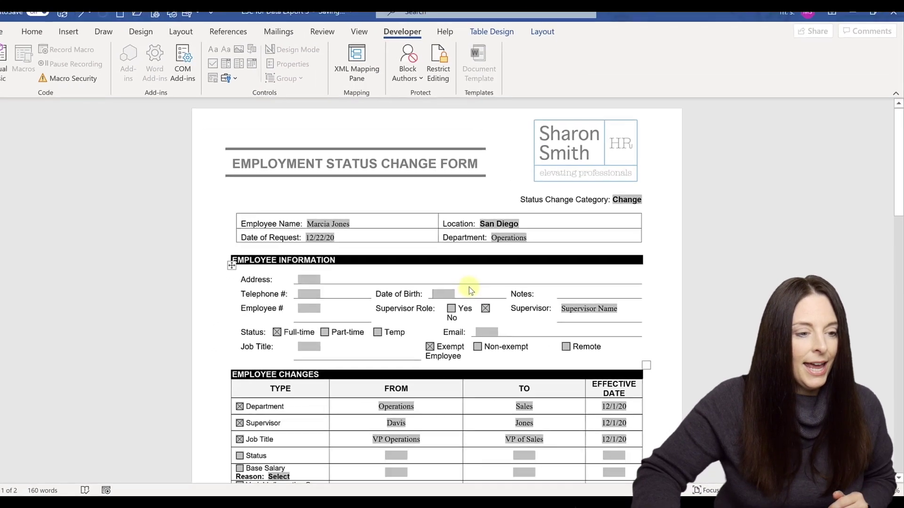
- Stop the form protection from the Restrict Editing pane and close the pane
click(438, 66)
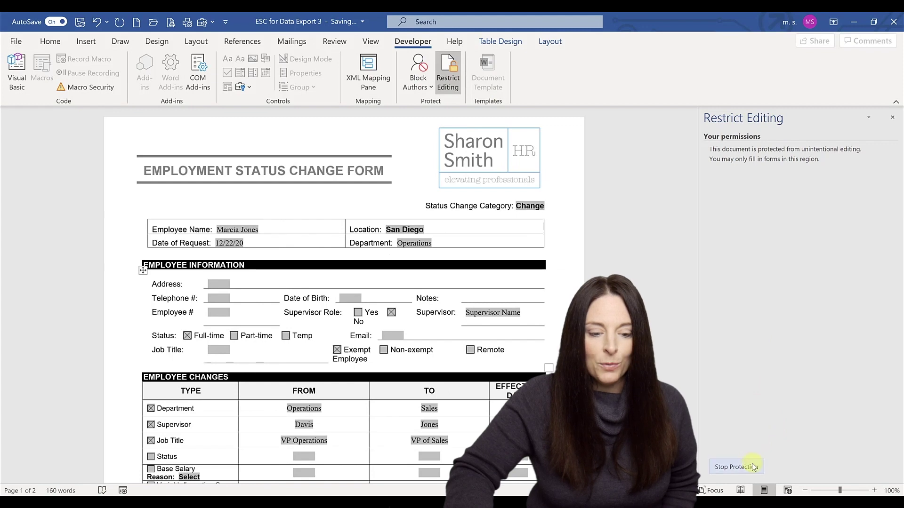
click(753, 466)
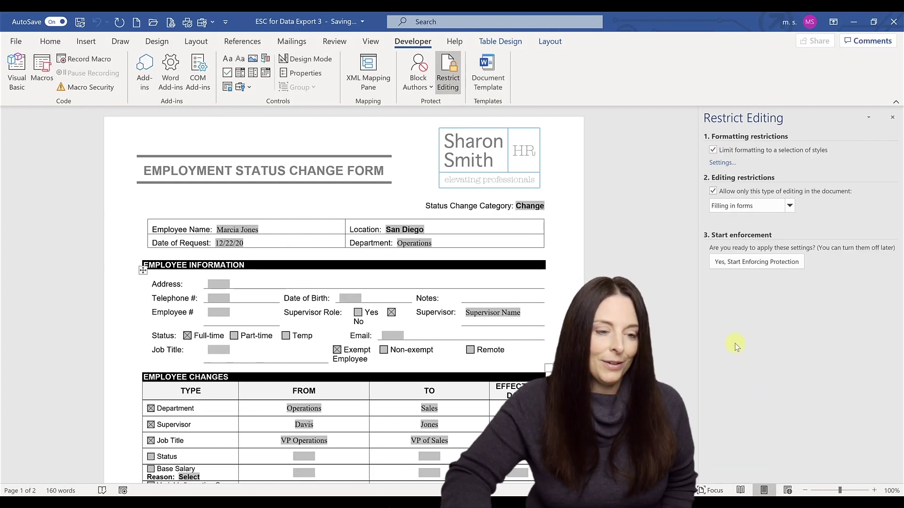
click(891, 118)
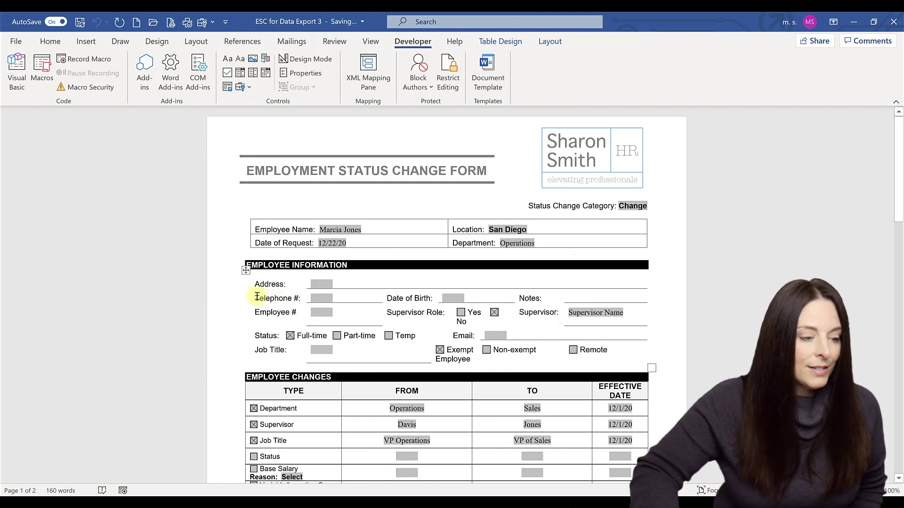
- Select the Telephone label and open an AutoTextList field showing its field codes
drag(257, 297, 292, 300)
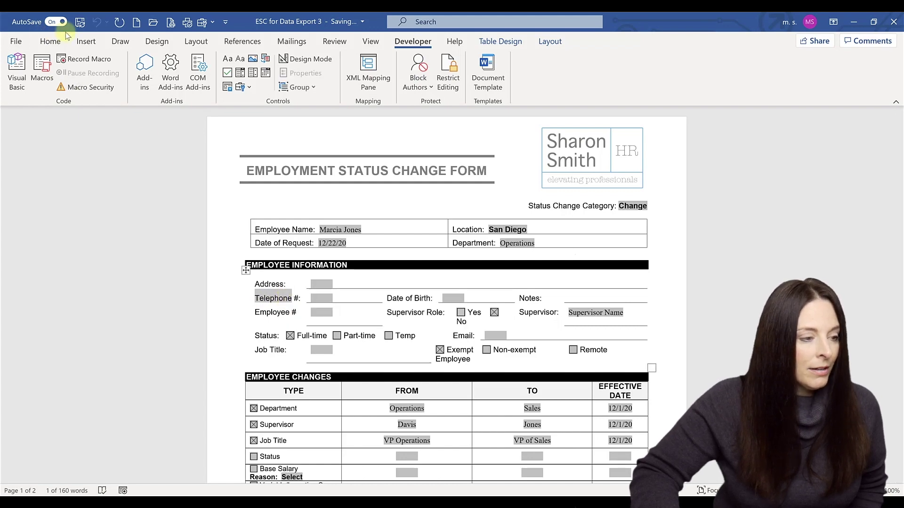
click(86, 41)
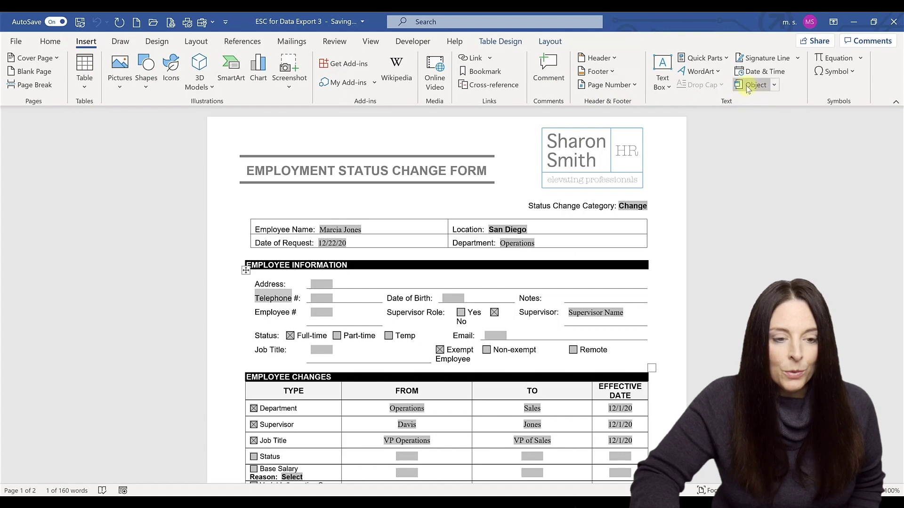
click(725, 59)
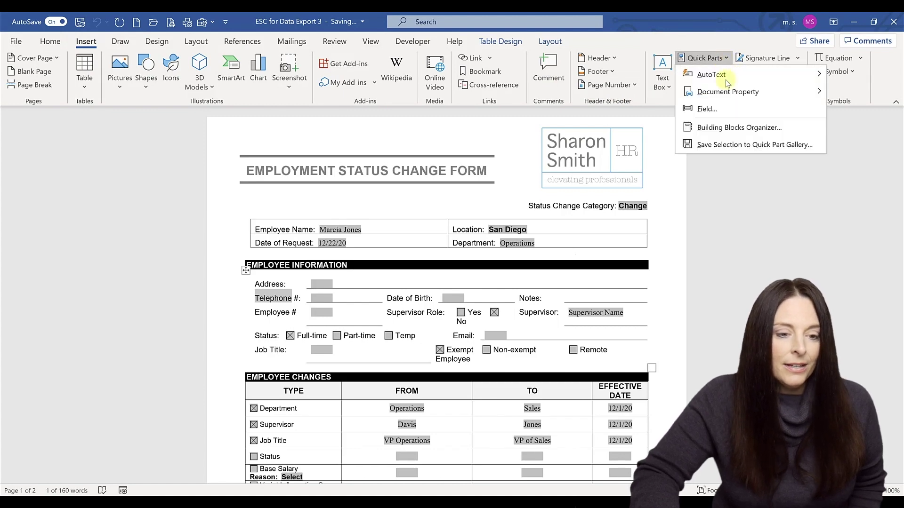
click(718, 108)
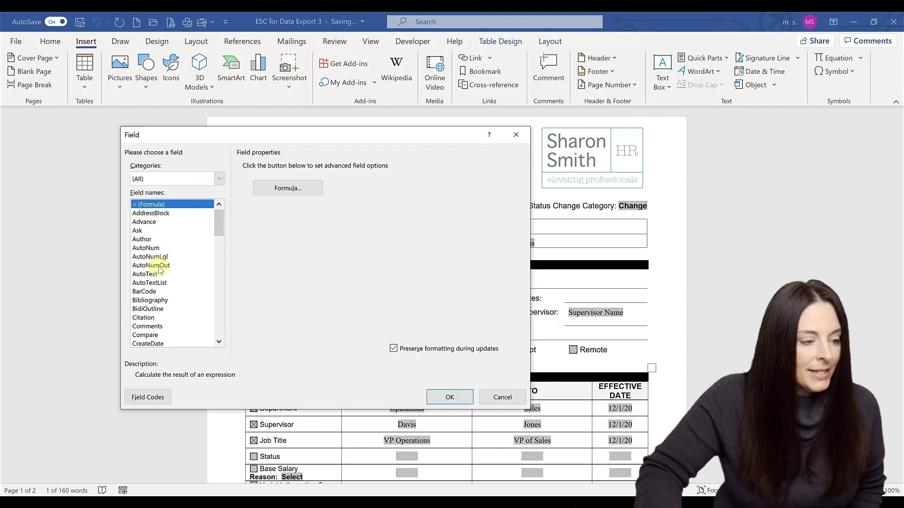
click(150, 283)
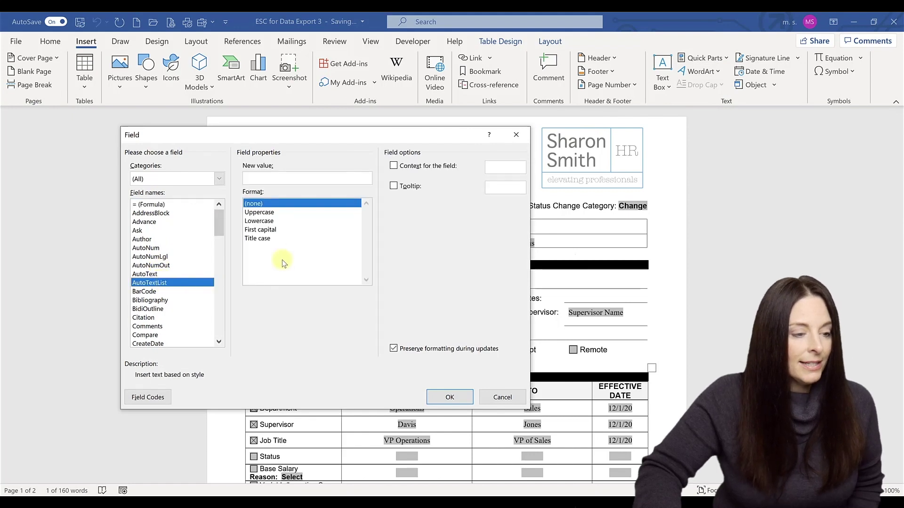
click(147, 398)
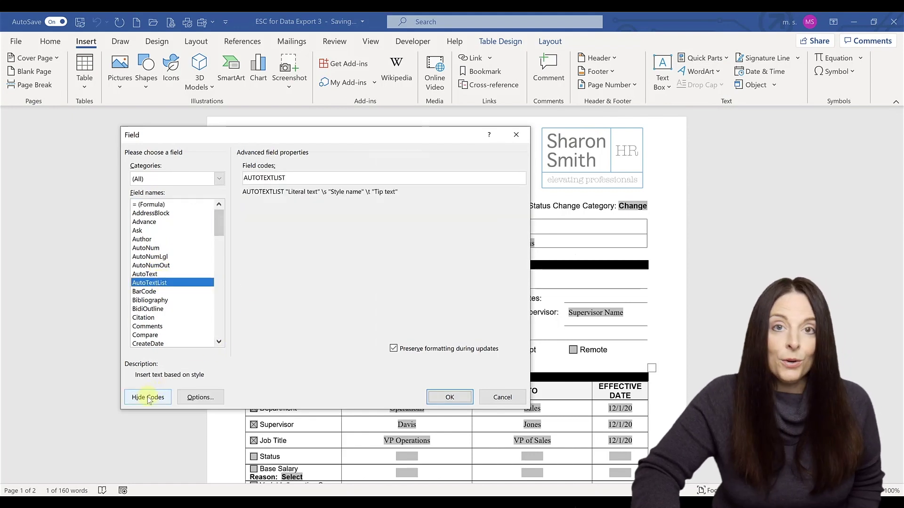
- Type the code AUTOTEXTLIST "Telephone" \s "NoStyle" \t "Enter 10 digits no special characters"
click(301, 177)
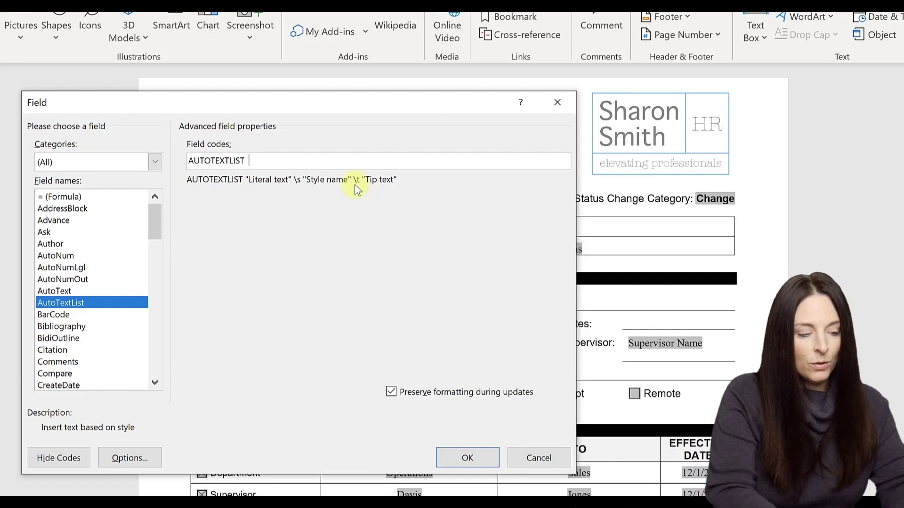
text(")
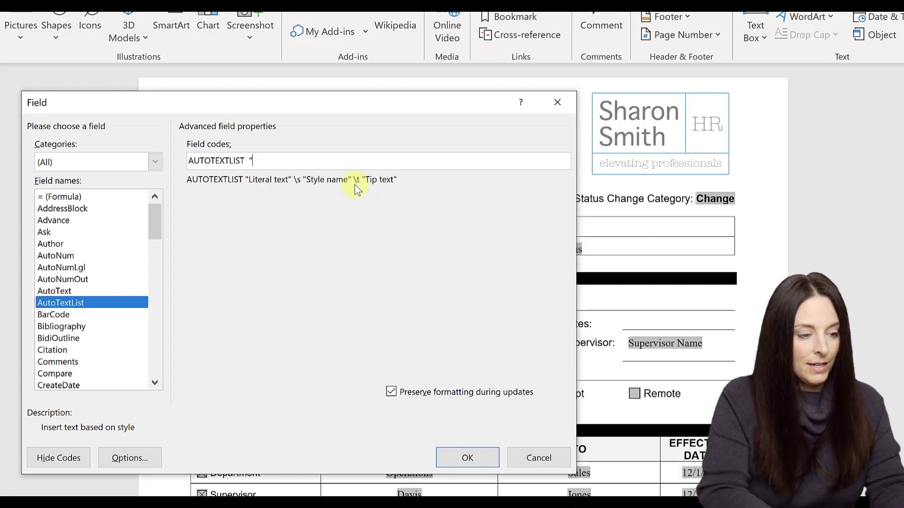
text(Tele)
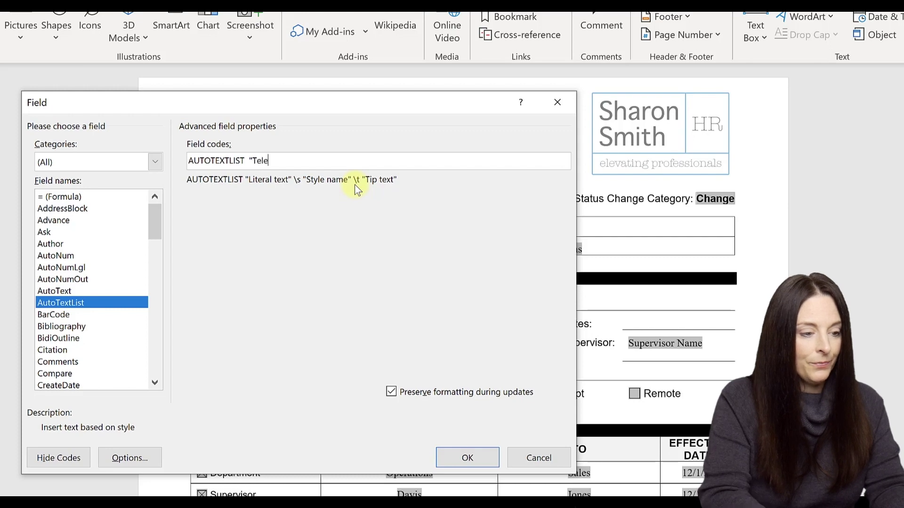
text(phone")
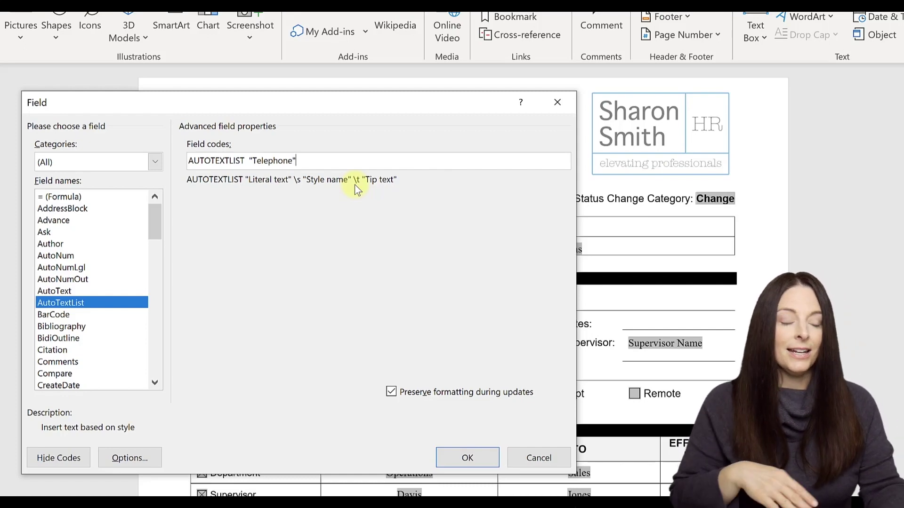
text(\)
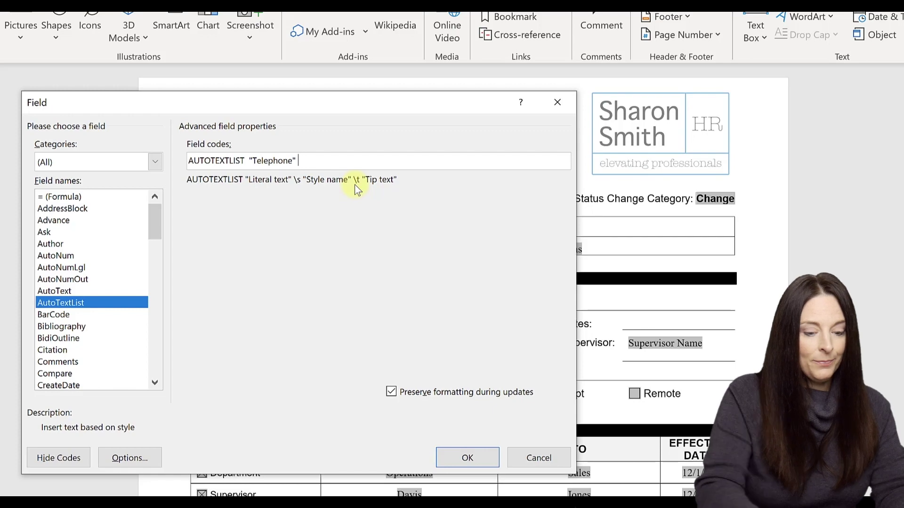
text(s)
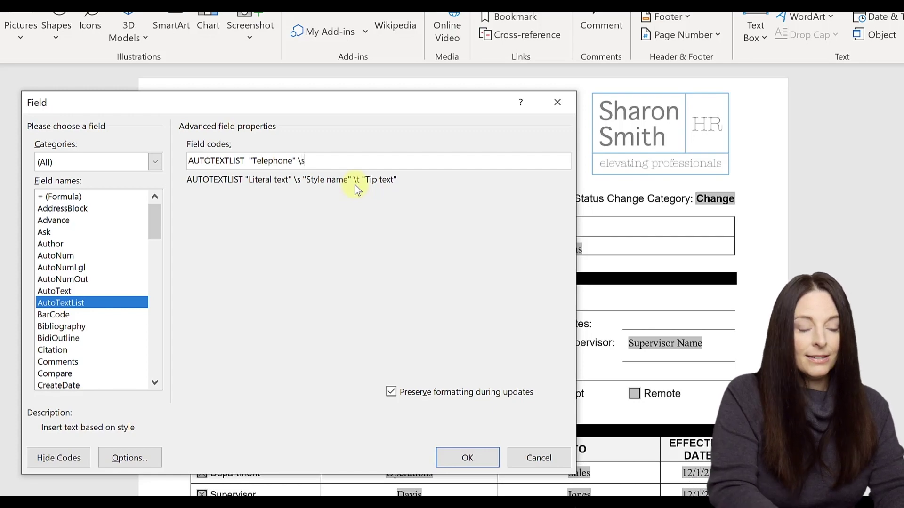
text( ")
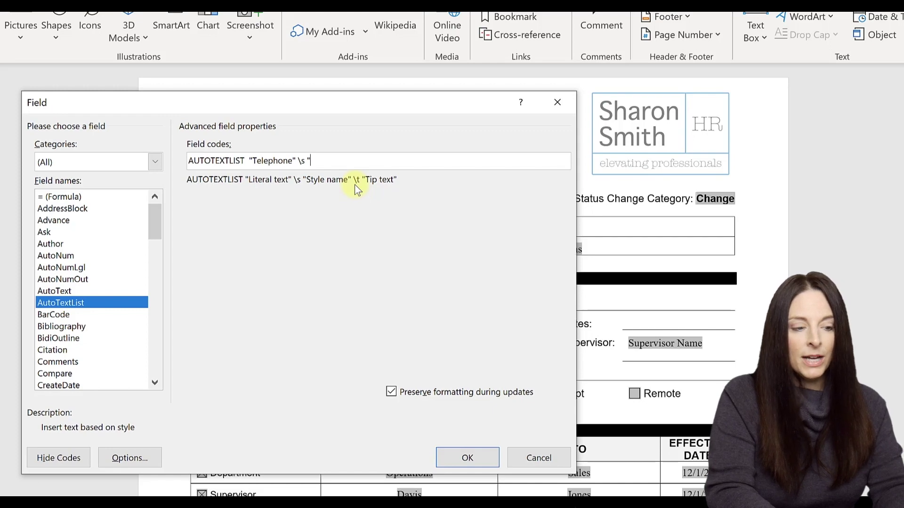
text(NoStyle" \t)
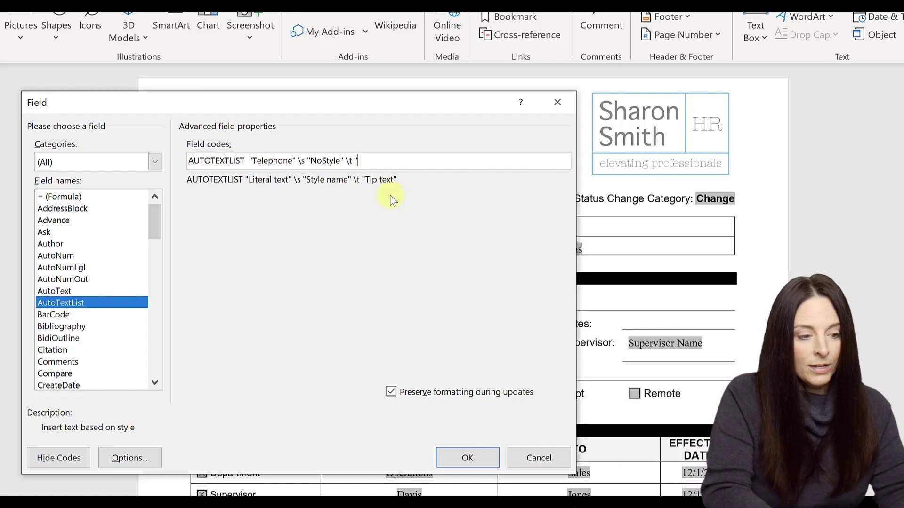
text(Enter)
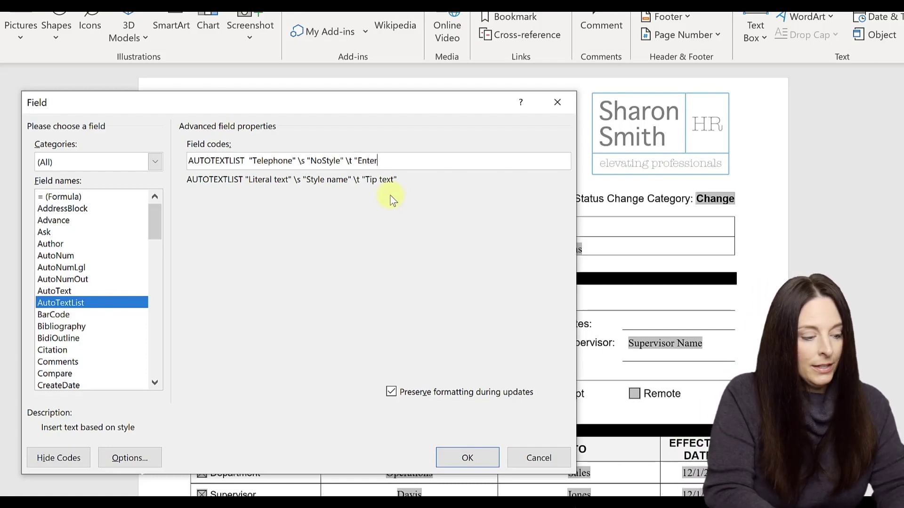
text( 10 )
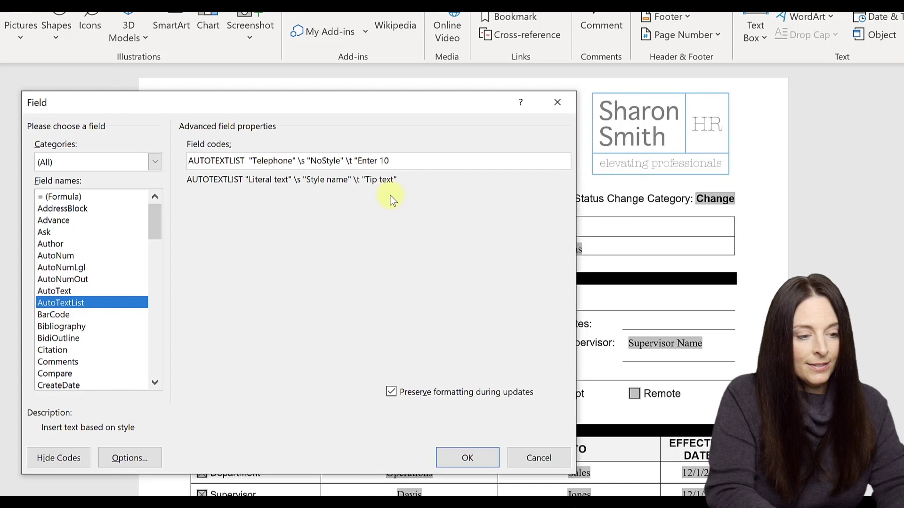
text(digits no)
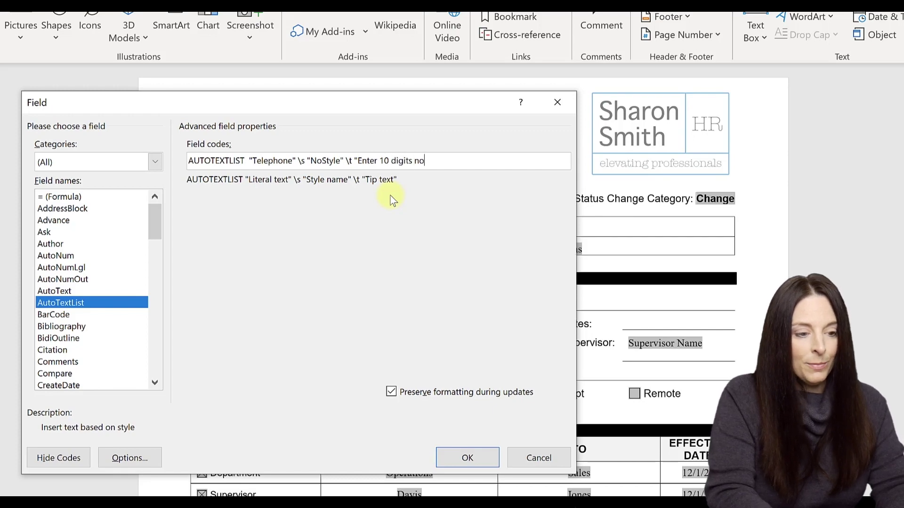
text( spec)
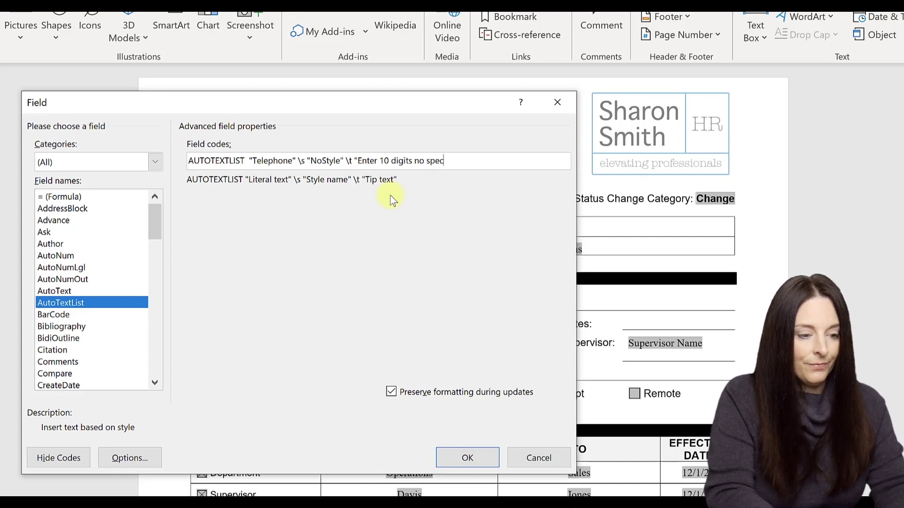
text(ial characters")
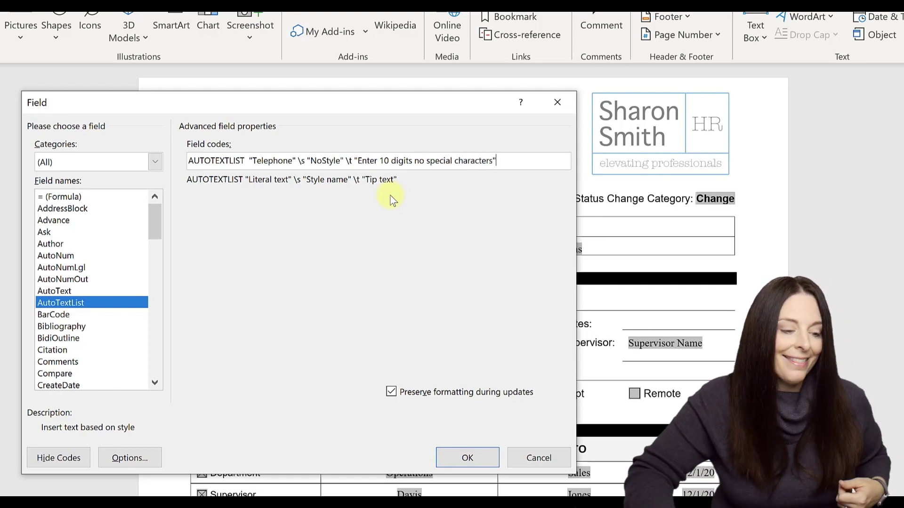
- Insert the Telephone AutoTextList field and highlight the Telephone label yellow, showing its 10-digit tip
click(460, 459)
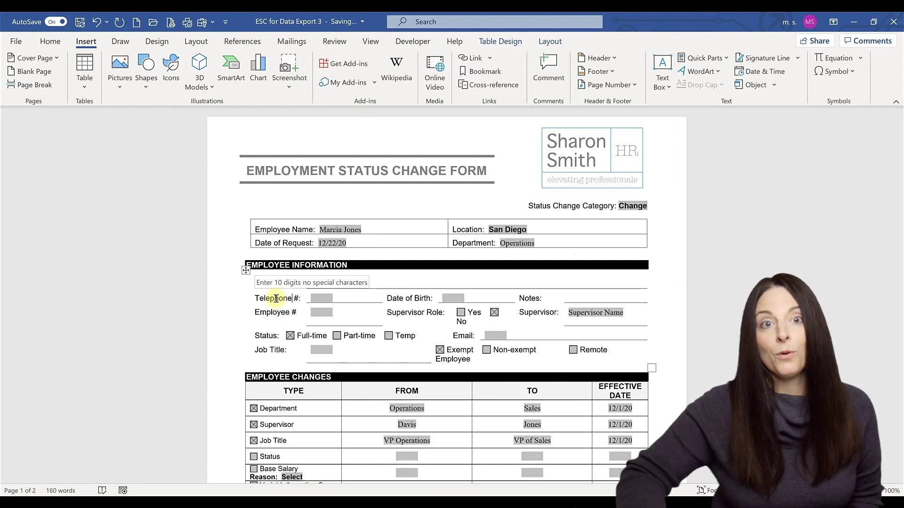
double_click(276, 298)
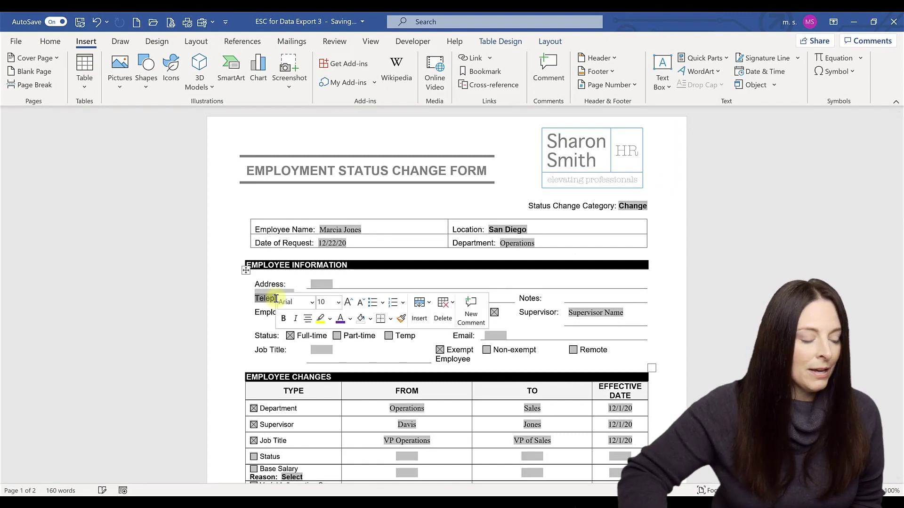
click(320, 318)
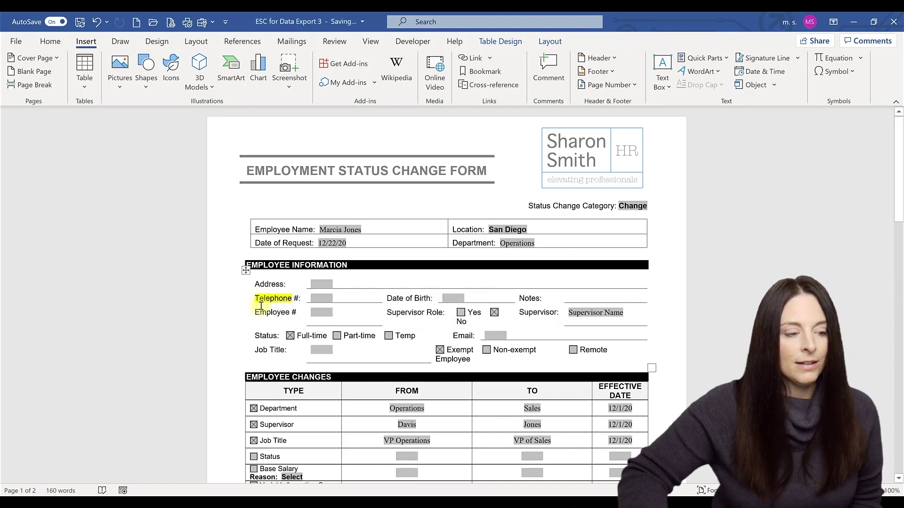
mouse_move(270, 300)
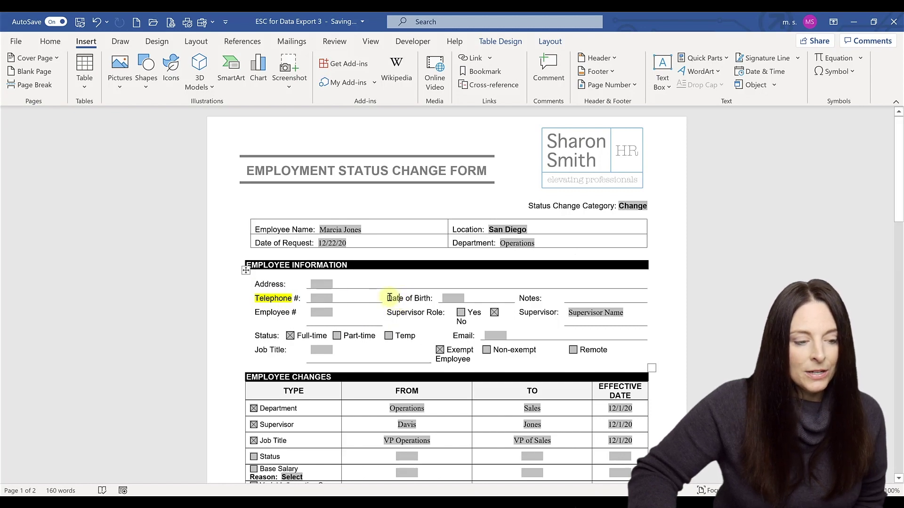
- For the selected Date of Birth label, write an AutoTextList field code with \s "NoStyle" and a MM/DD/YYYY date tip
drag(388, 298, 429, 299)
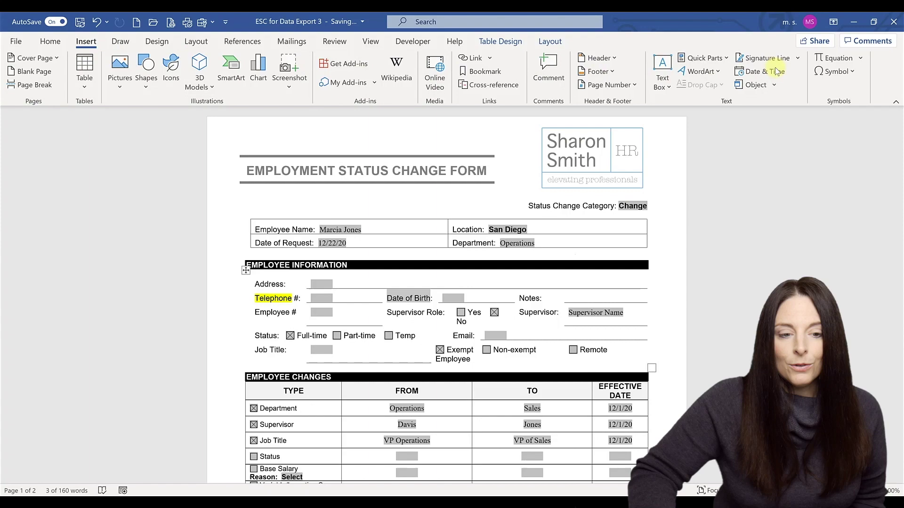
click(704, 58)
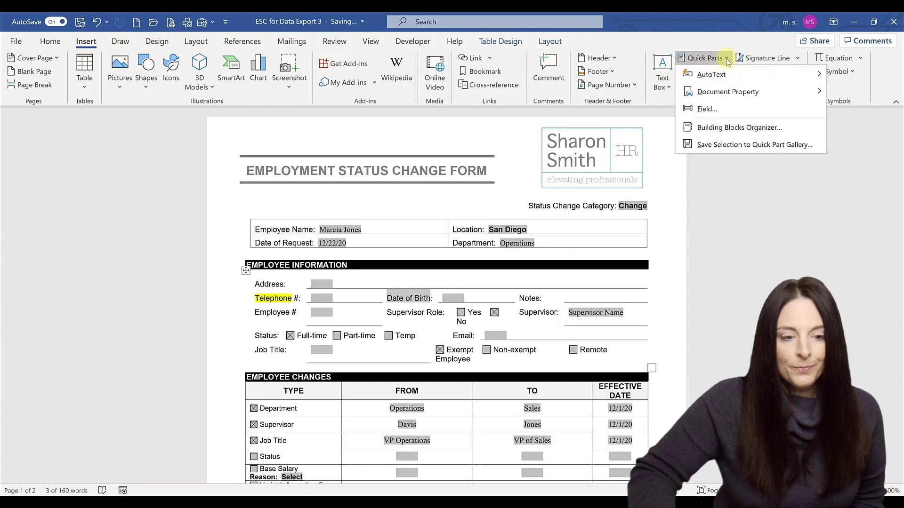
click(710, 107)
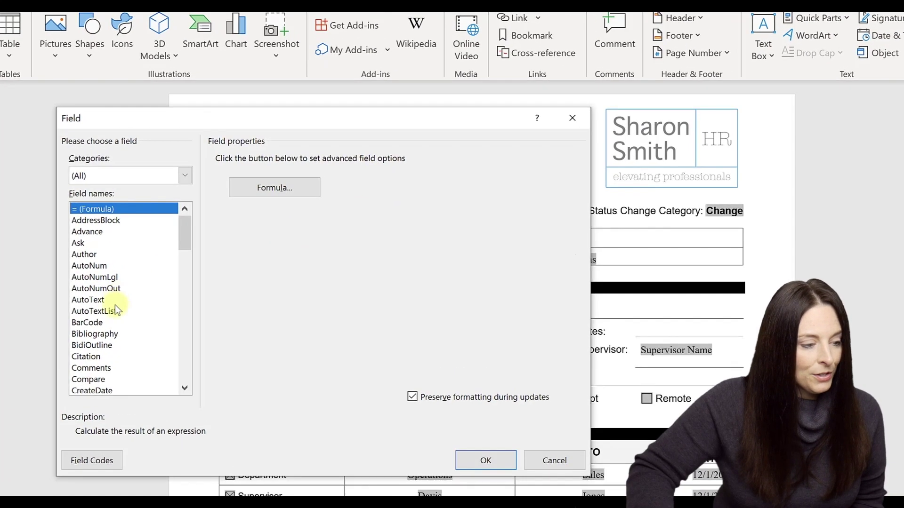
click(112, 312)
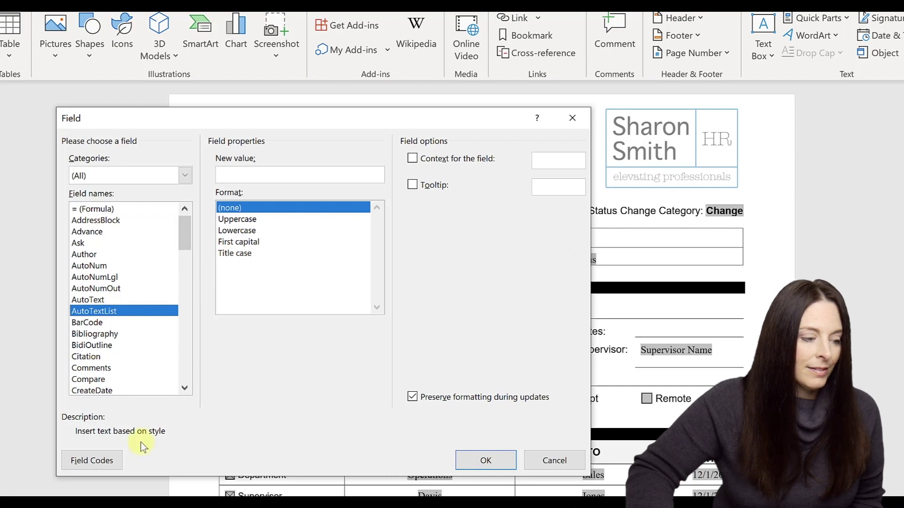
click(104, 462)
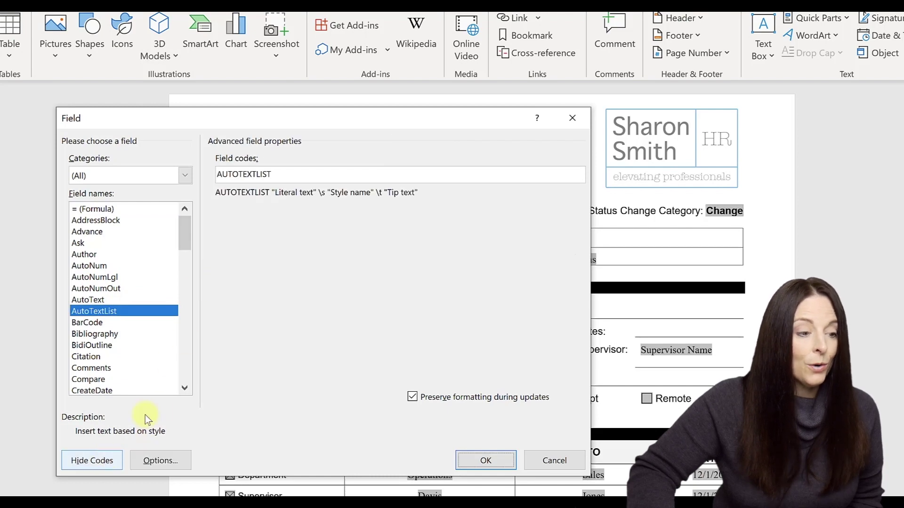
click(287, 174)
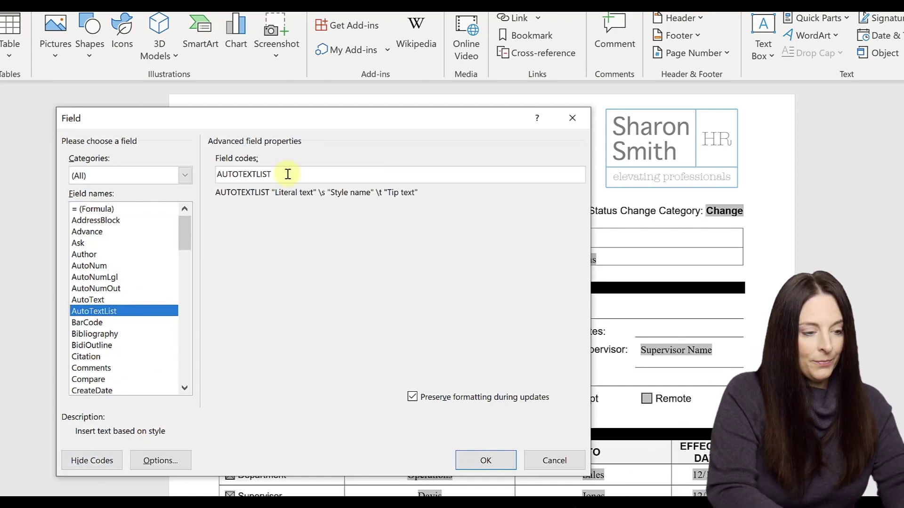
text("Date Of Birth" \s)
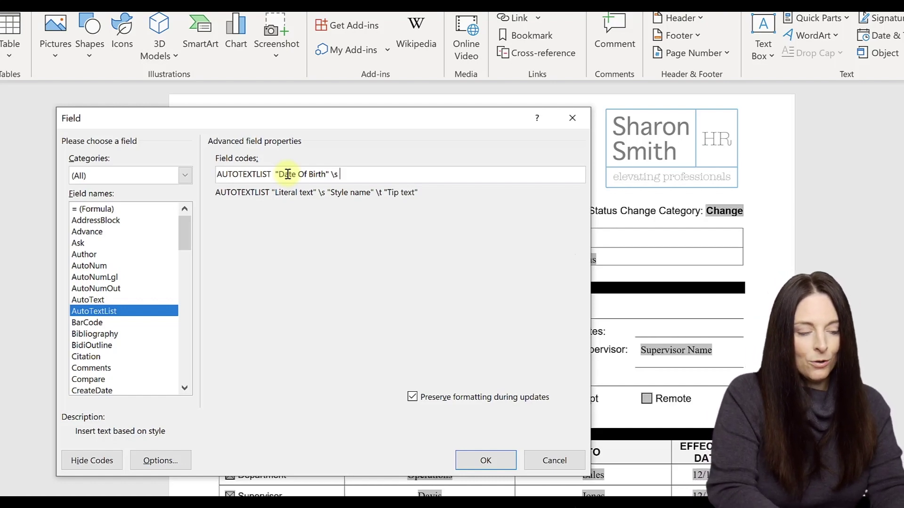
text("NoStyle)
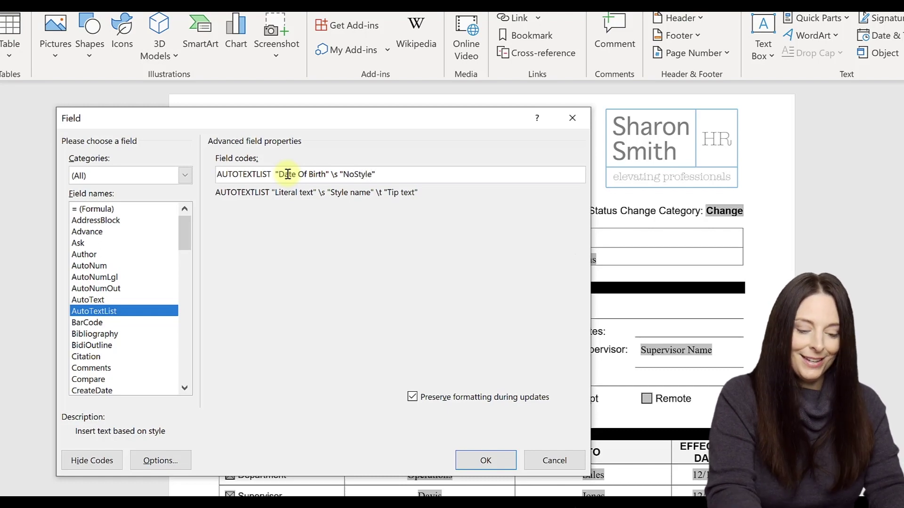
text(" \t )
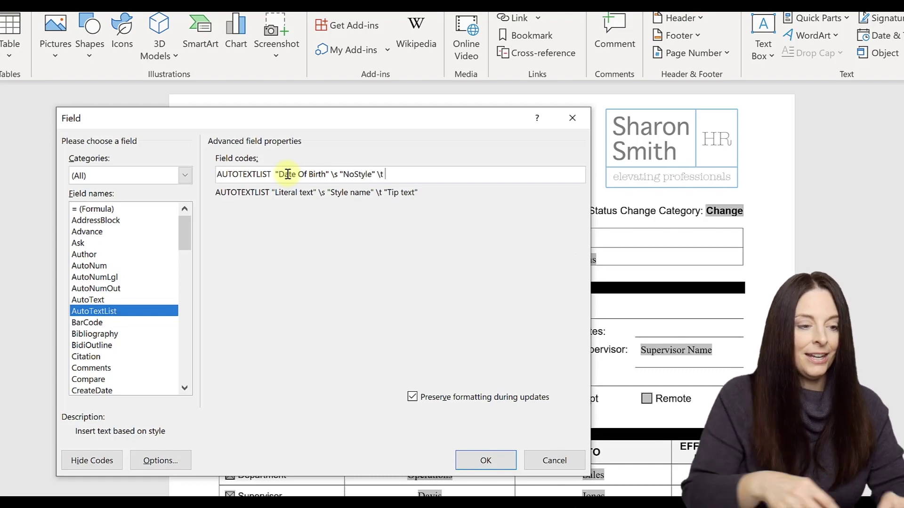
text("Enter )
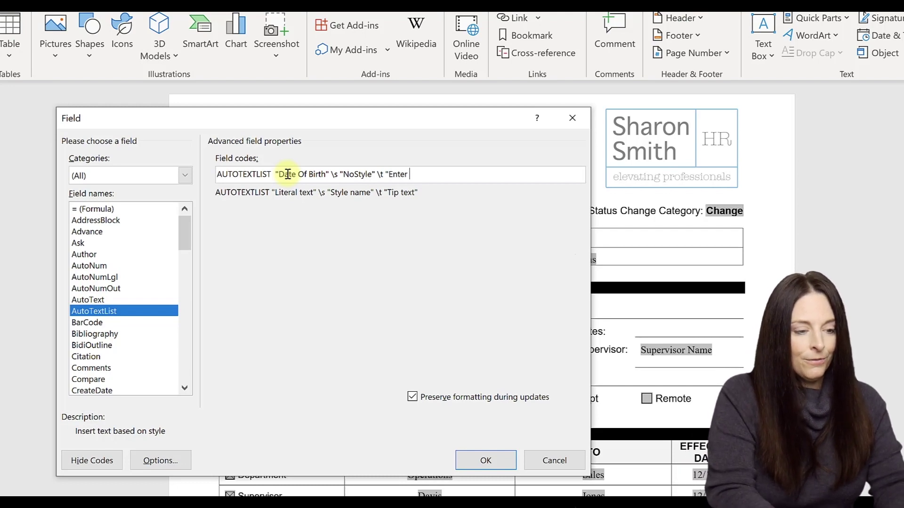
text(formate)
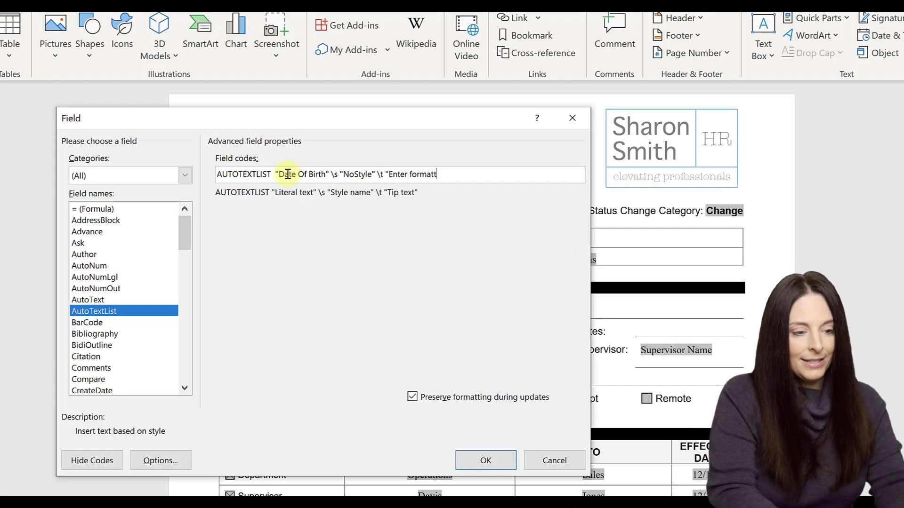
text(ed date)
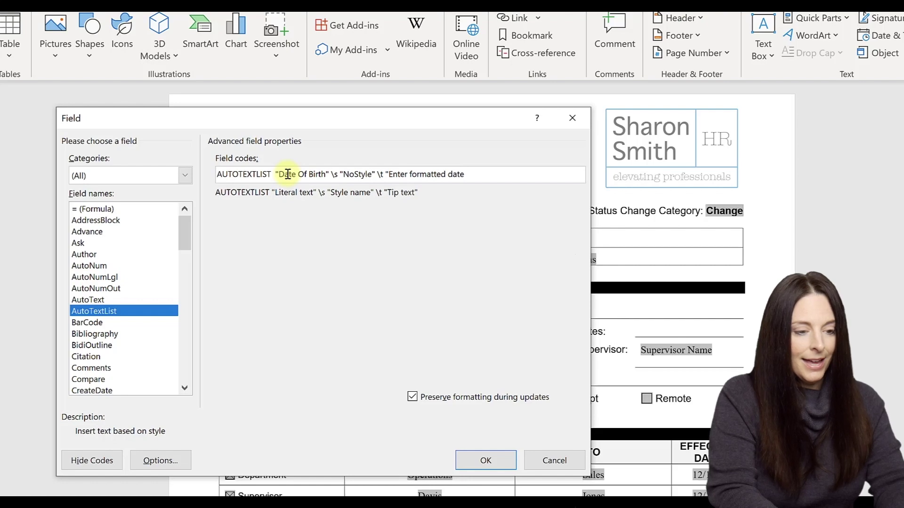
text( as MM)
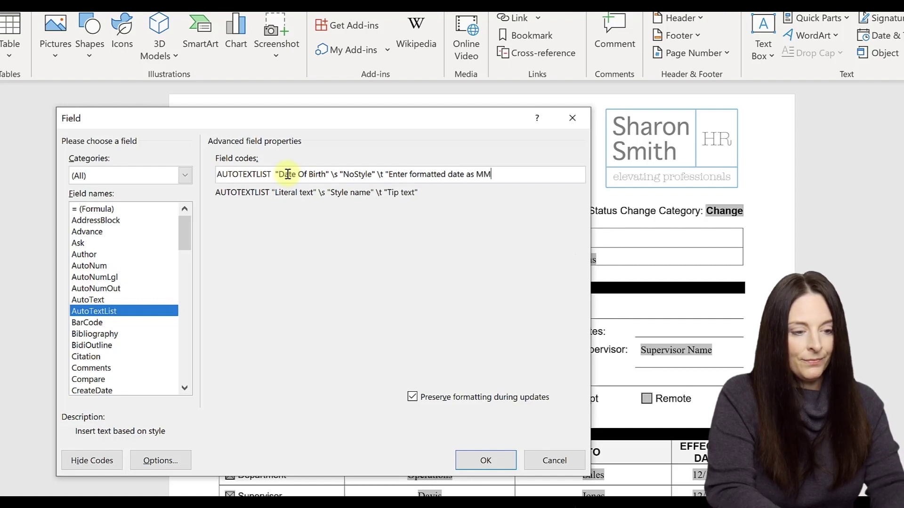
text(/)
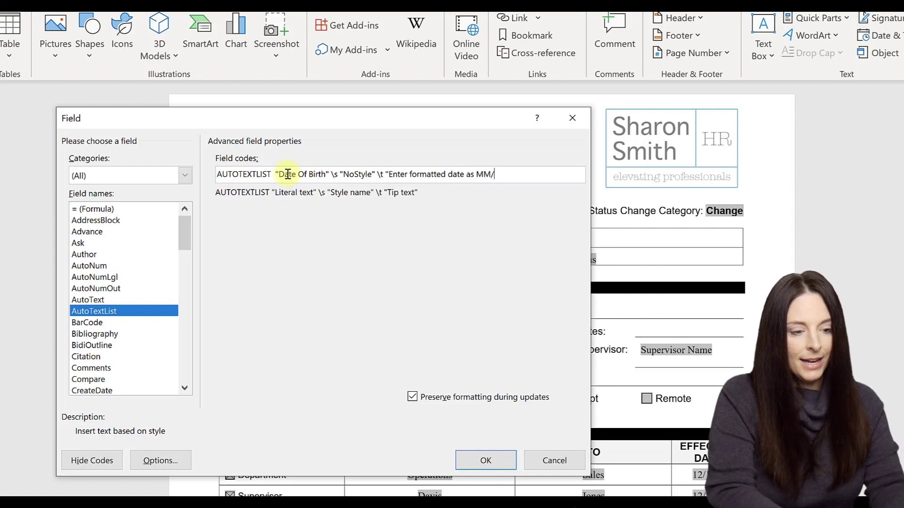
text(DD/YYY)
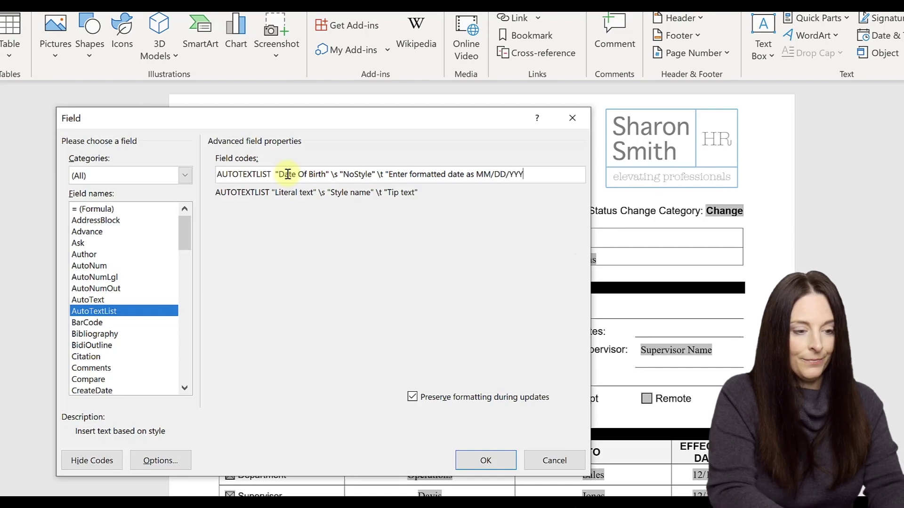
text(Y")
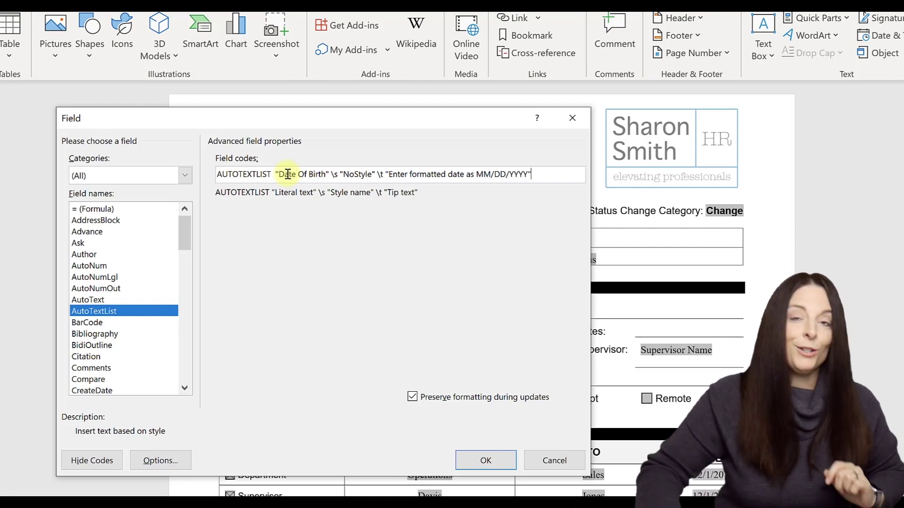
- Insert the Date Of Birth AutoTextList field and highlight the new label yellow to show its MM/DD/YYYY tip
click(485, 460)
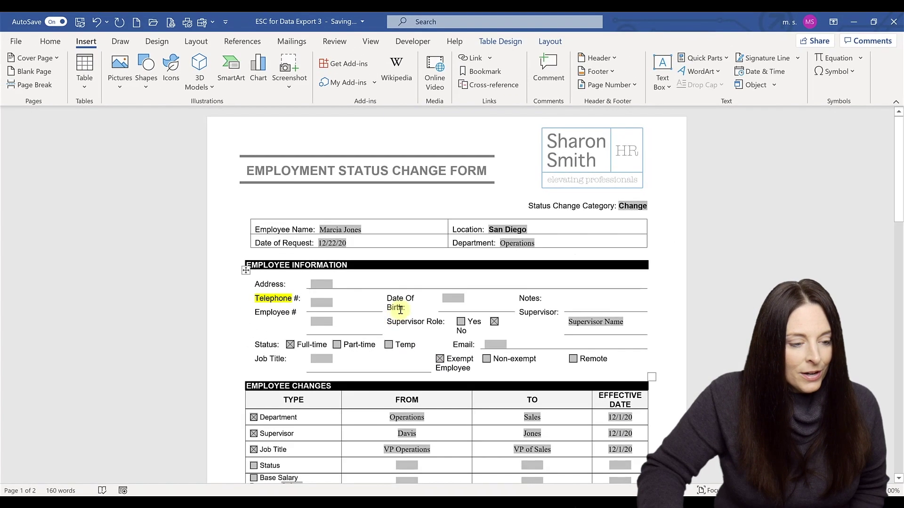
drag(408, 314, 398, 303)
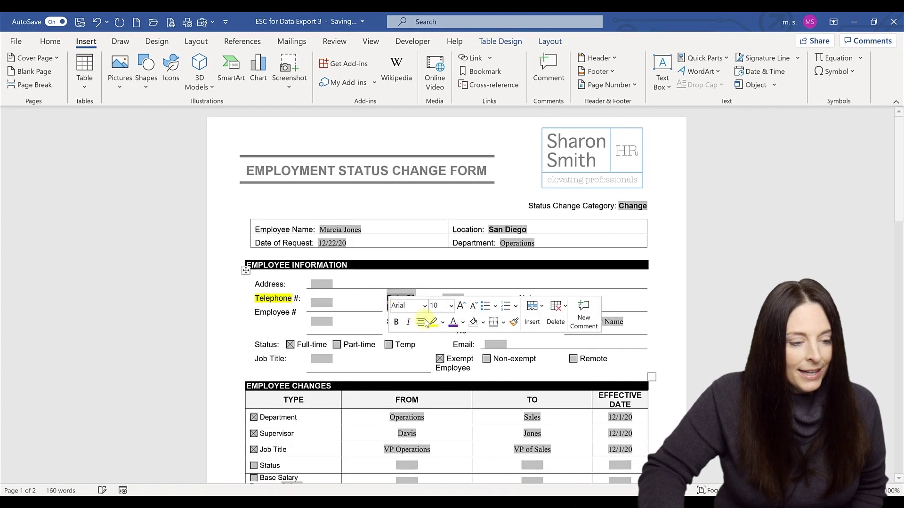
click(433, 322)
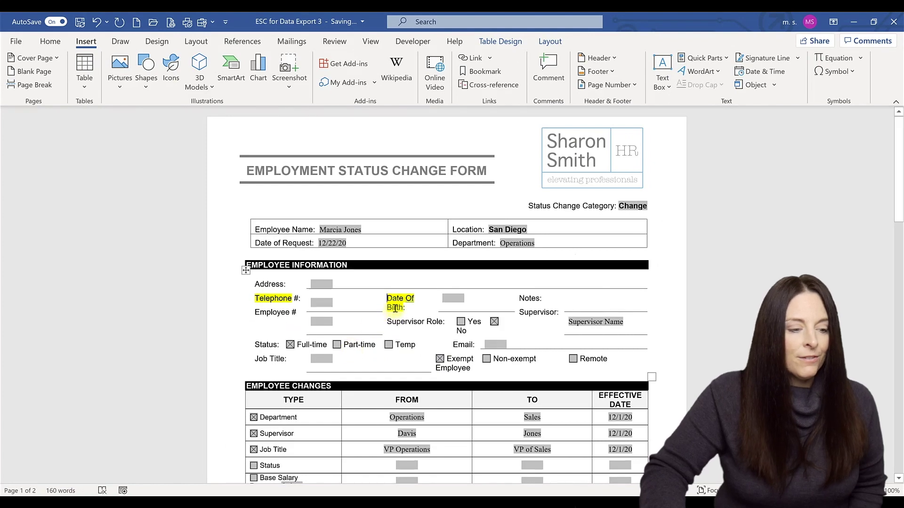
mouse_move(395, 309)
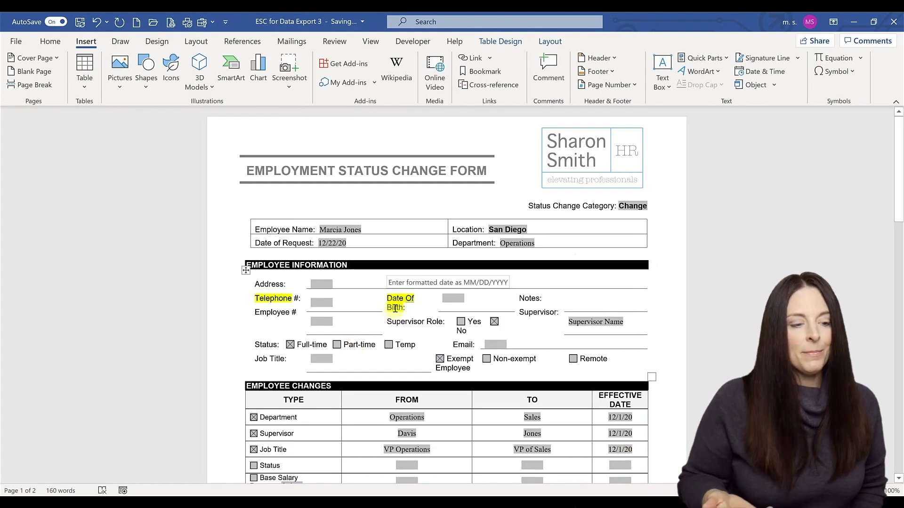